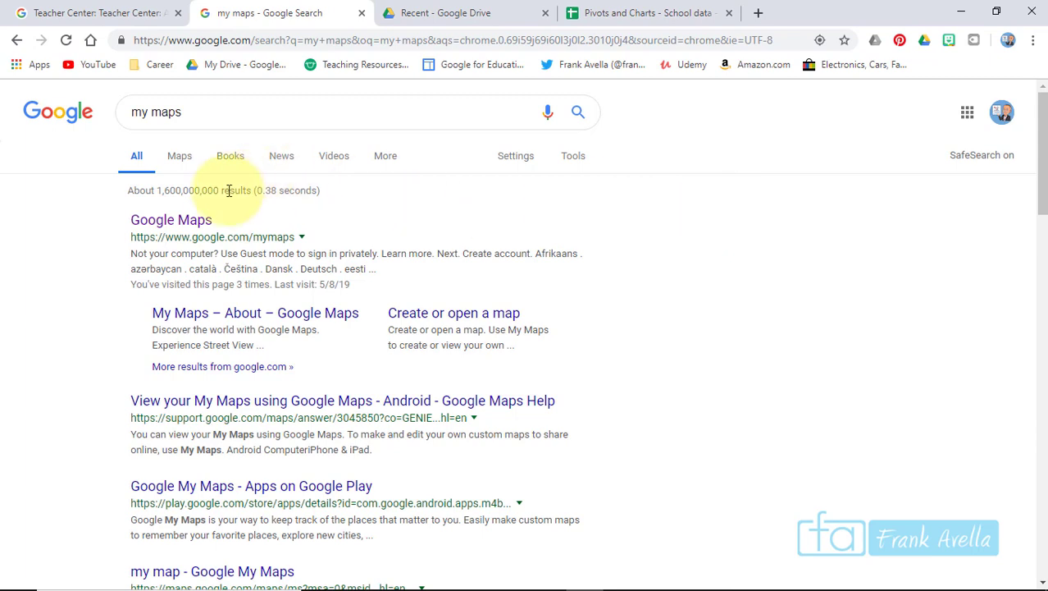
Open the Google My Maps site (google.com/mymaps) from the search results
click(197, 221)
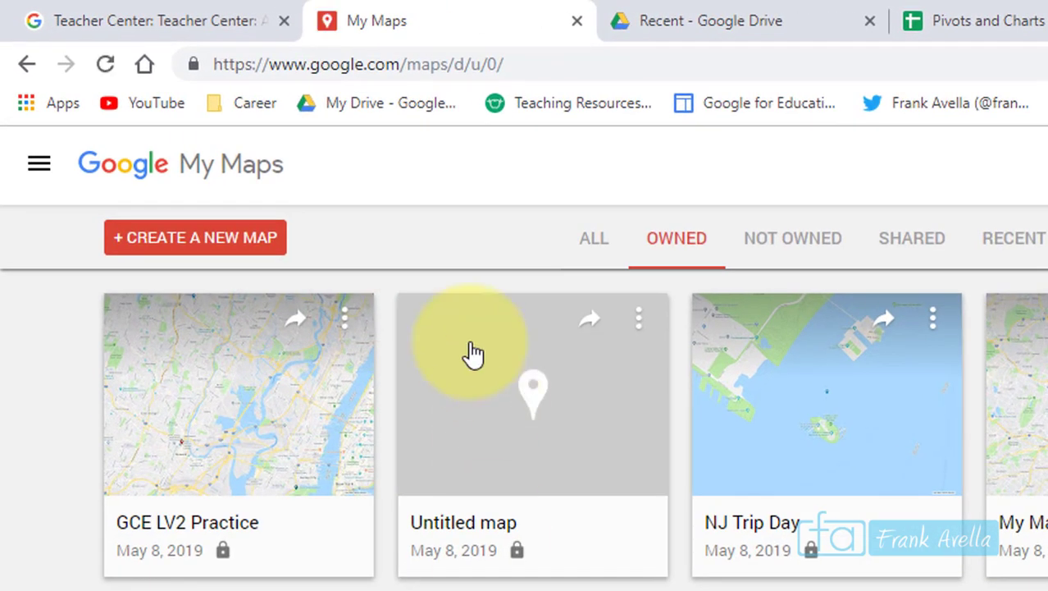
Create a new blank Untitled map from the My Maps home page
click(201, 246)
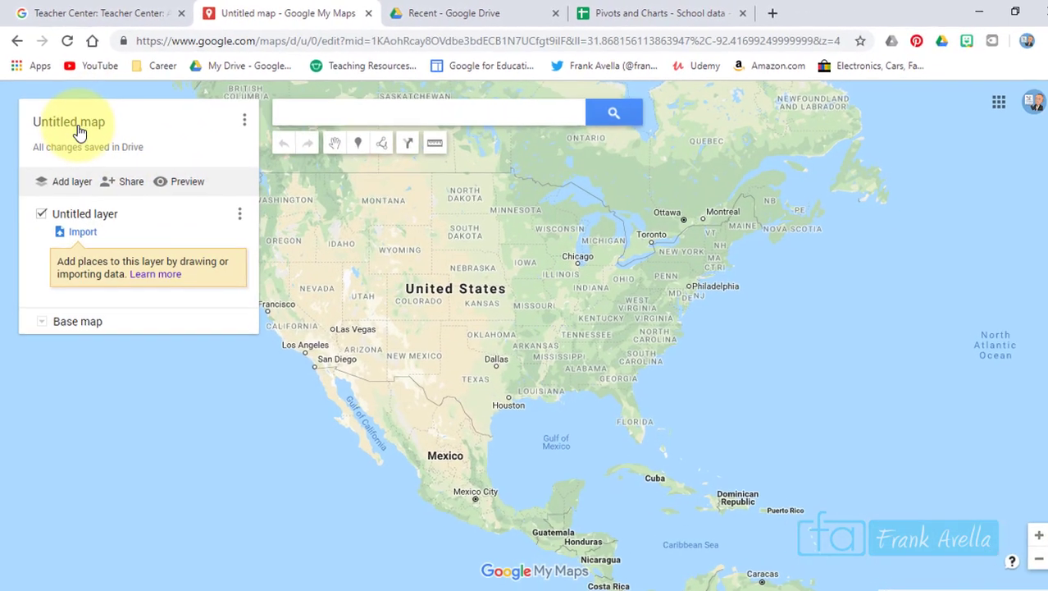
Title the map 'Google LV2 Map' with the description 'Used as a demo' and save
click(95, 146)
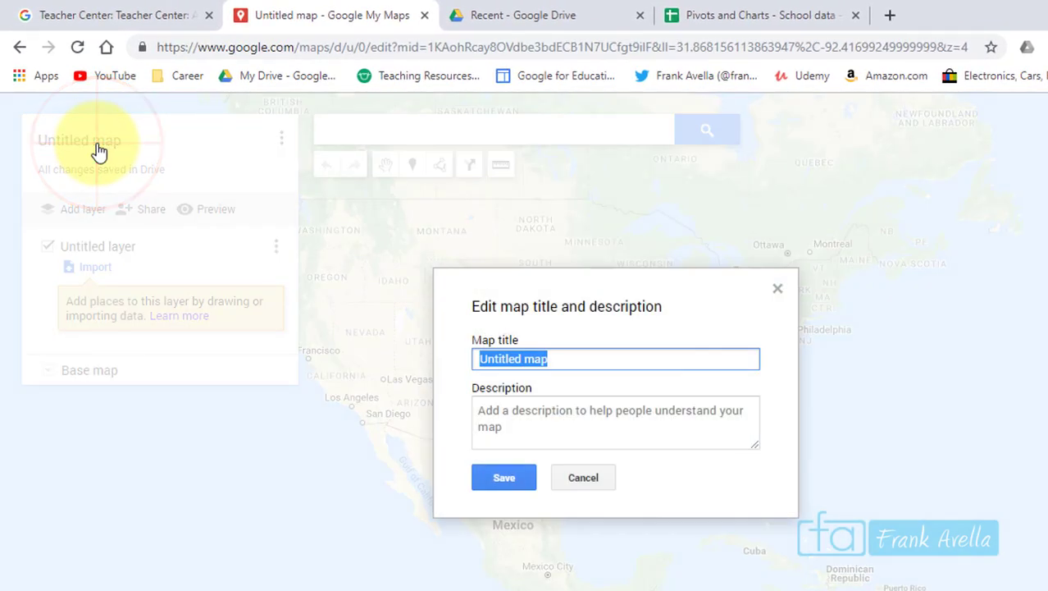
text(Google LV2 Map)
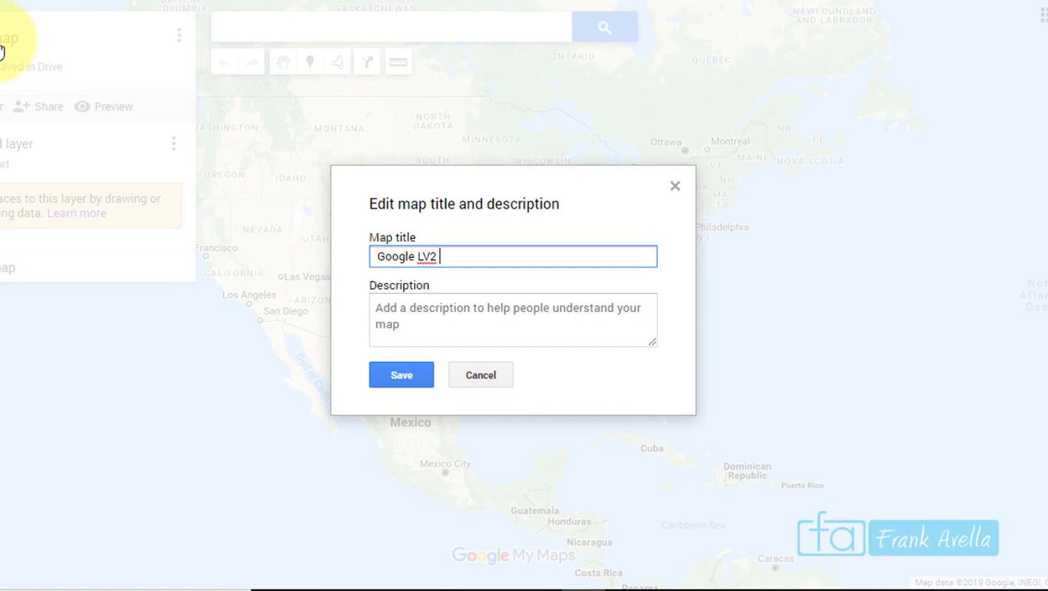
click(409, 308)
text(Used as a demo)
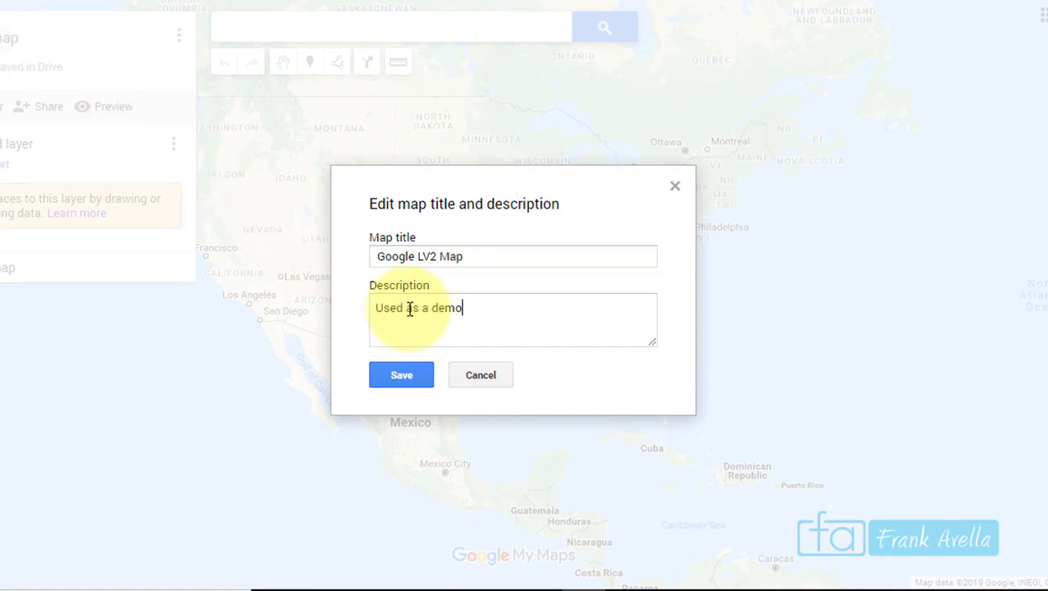
click(398, 379)
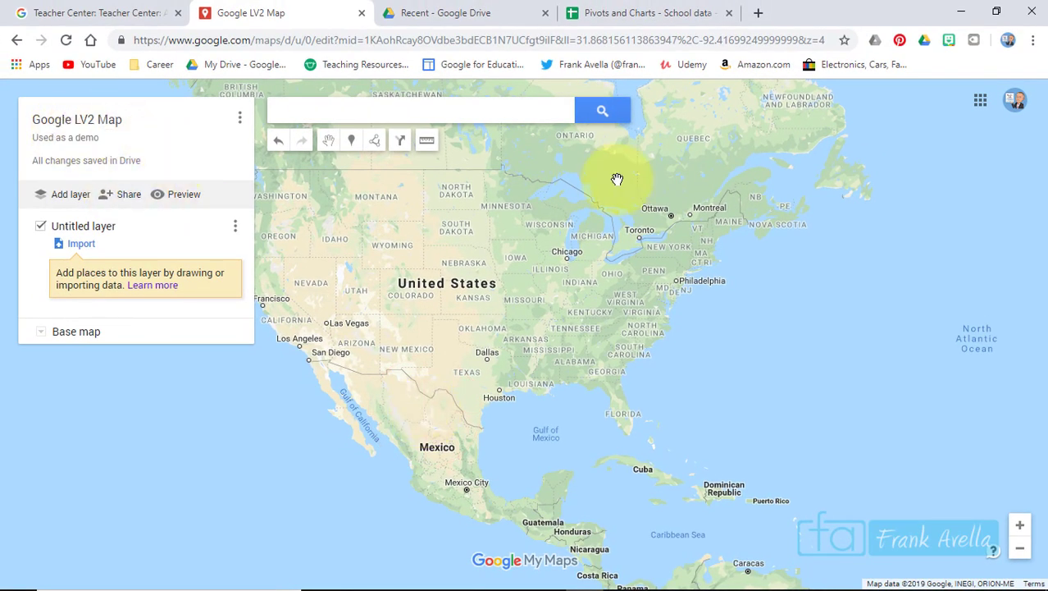
Pan and zoom until central New Jersey, from Allentown to New York, fills the map
drag(658, 283, 557, 348)
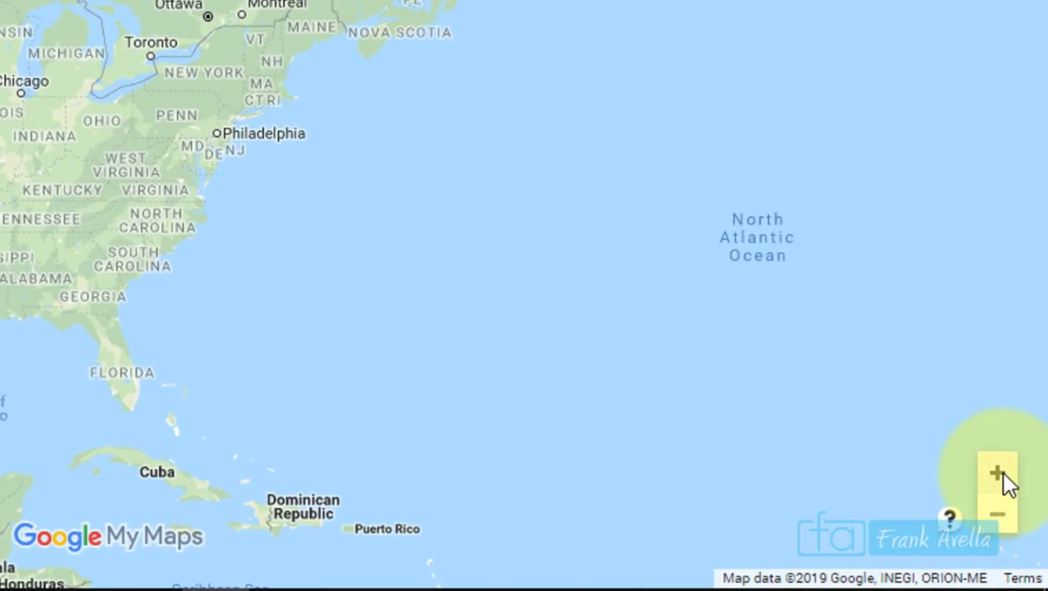
click(1019, 525)
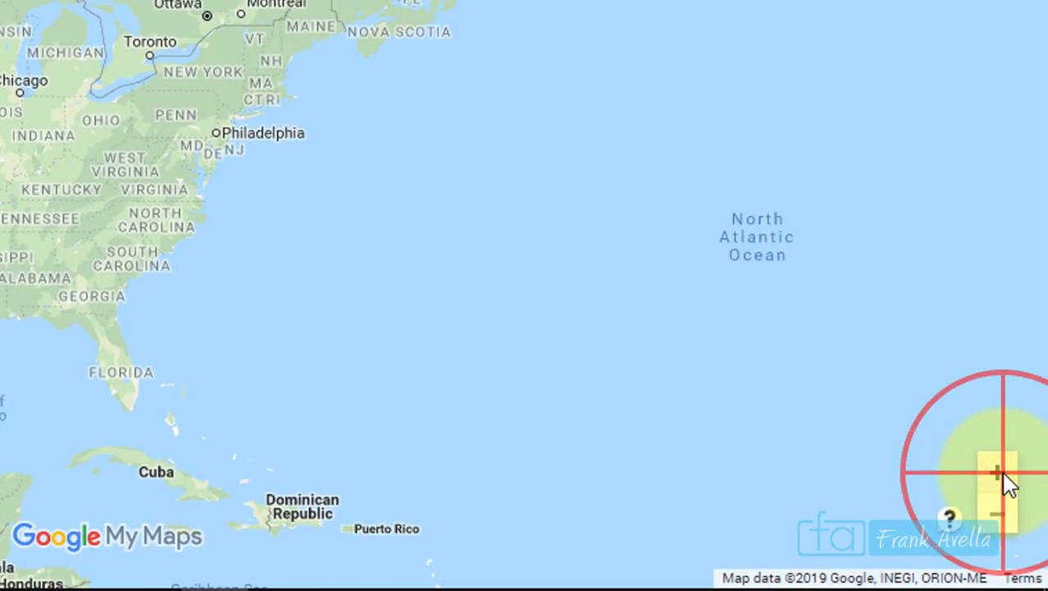
click(1003, 476)
click(739, 201)
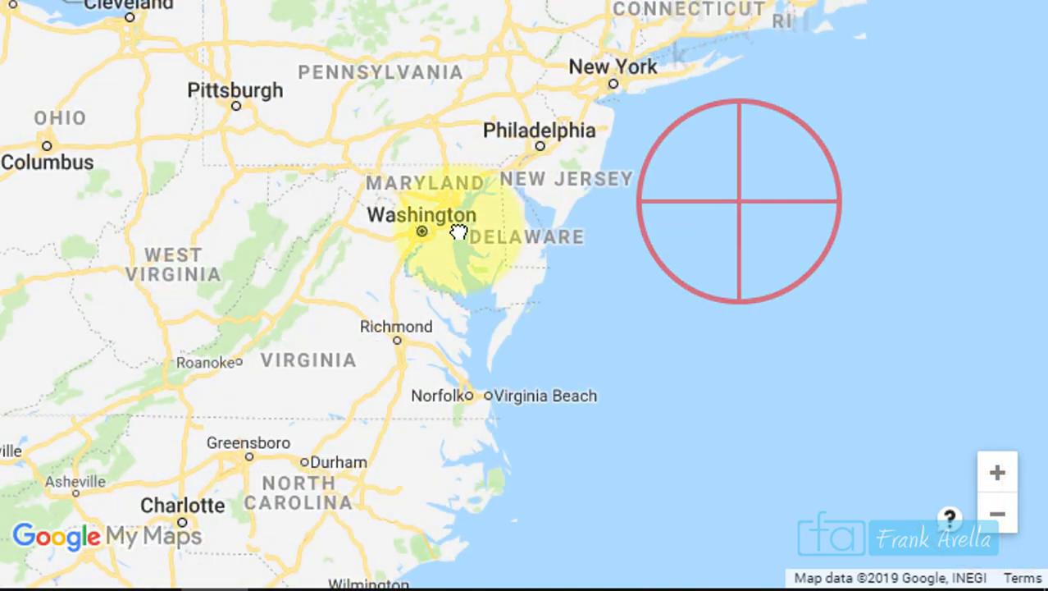
drag(490, 224, 340, 281)
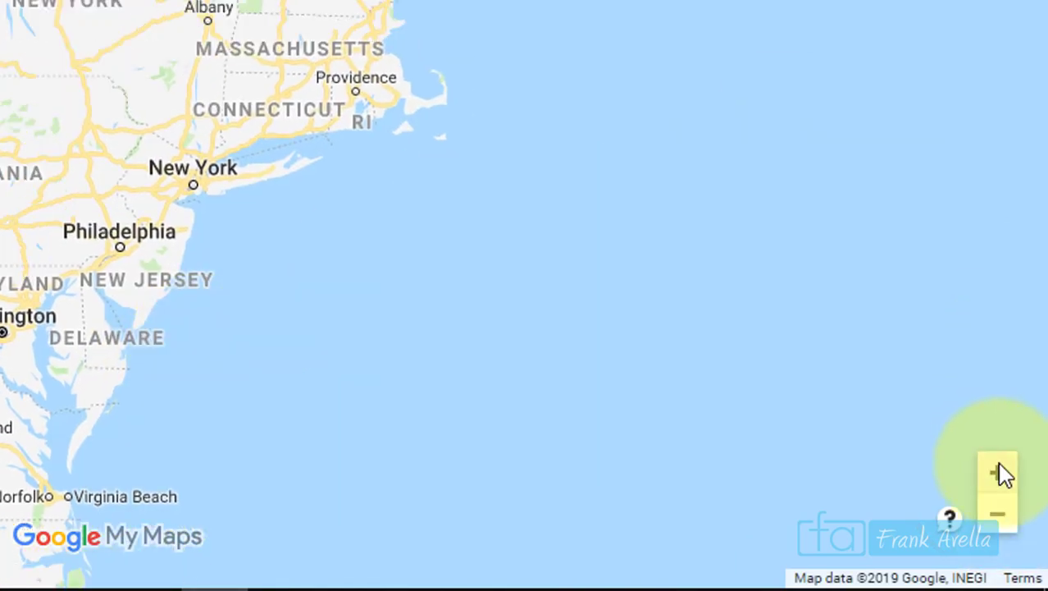
click(1002, 473)
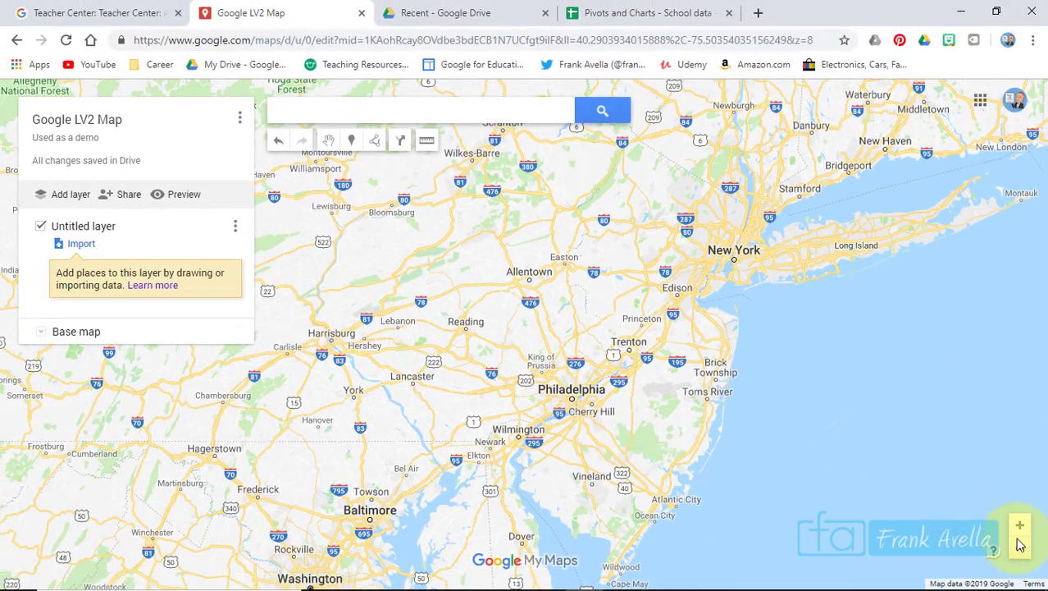
click(1020, 529)
drag(816, 297, 637, 410)
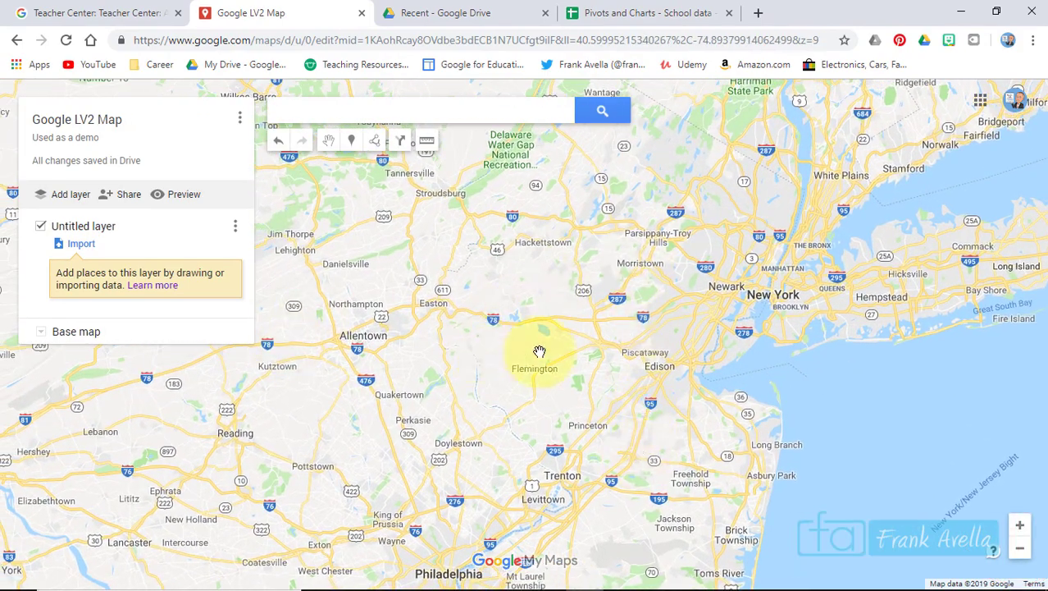
click(486, 119)
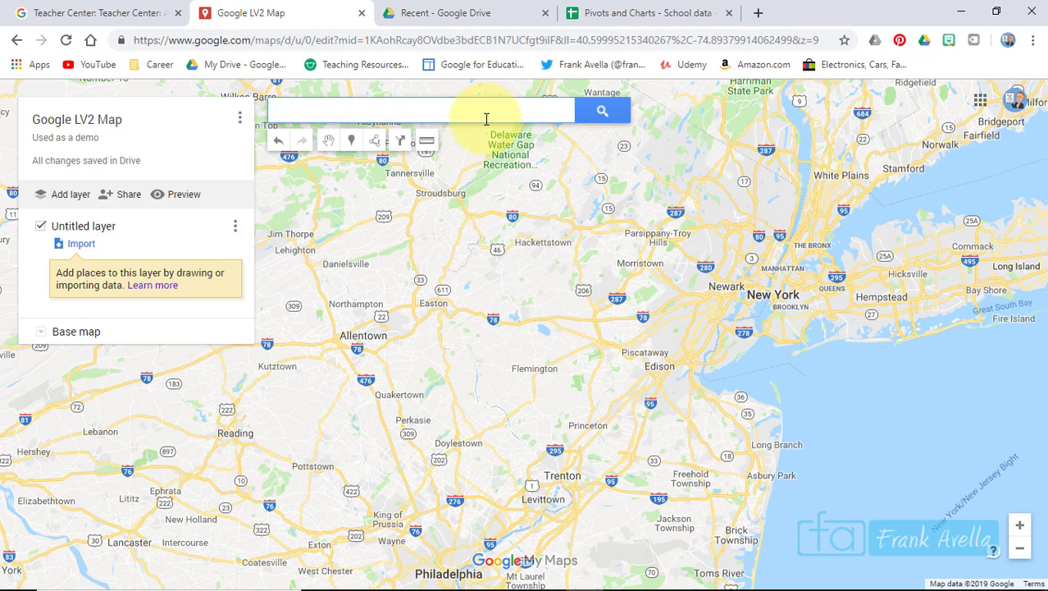
Search 'central high school' and add the 18th Avenue, Newark result to the layer
text(ce)
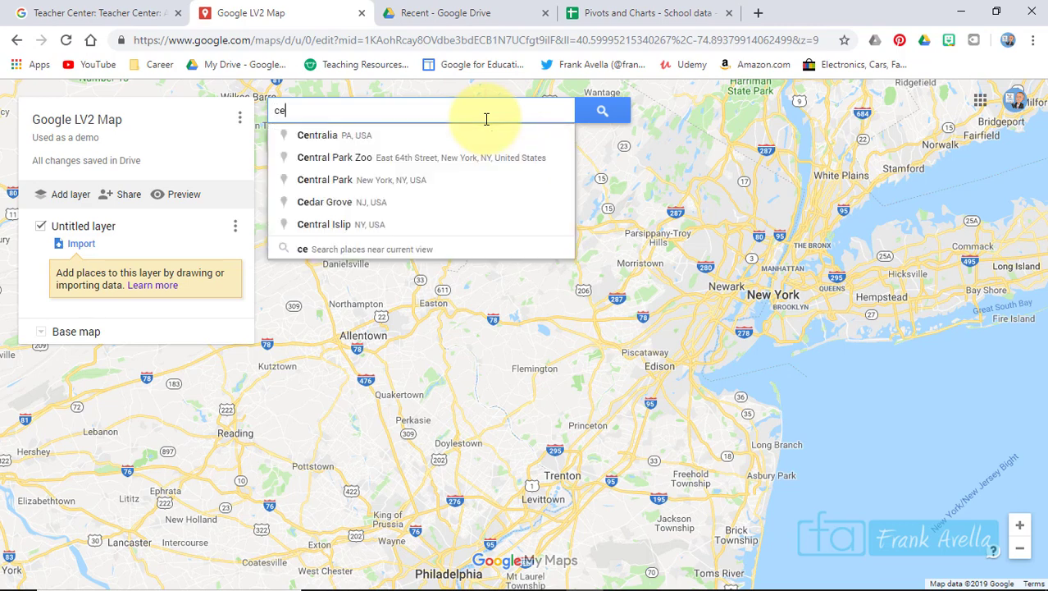
text(ntral high schoo)
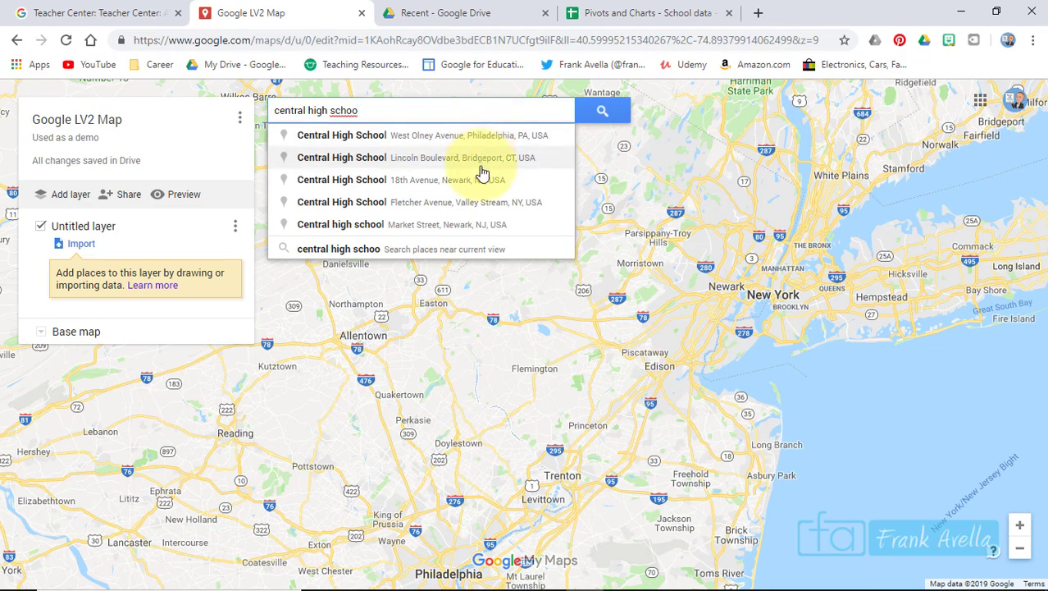
click(464, 180)
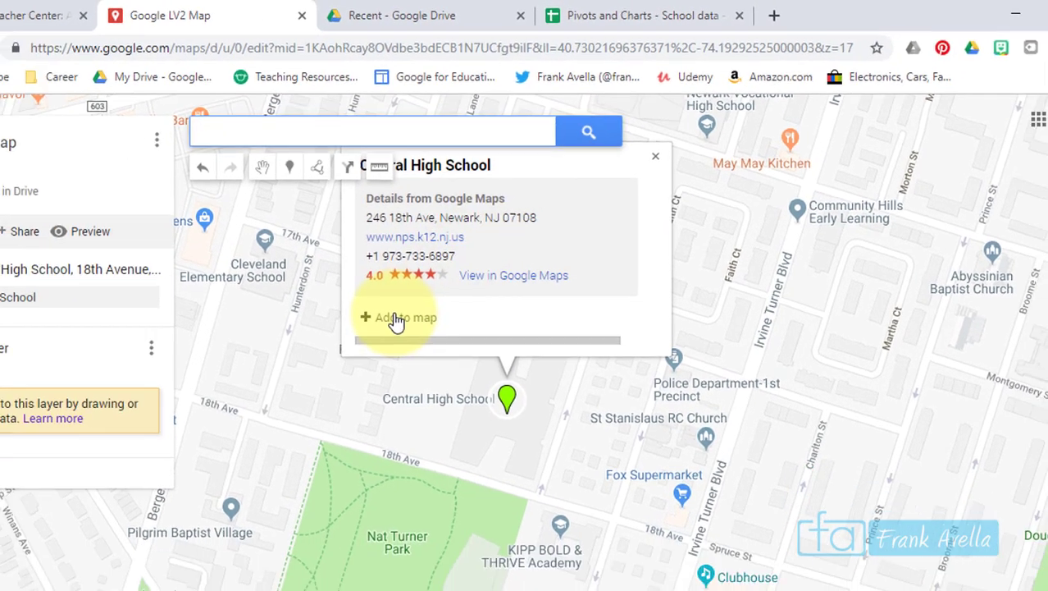
click(371, 348)
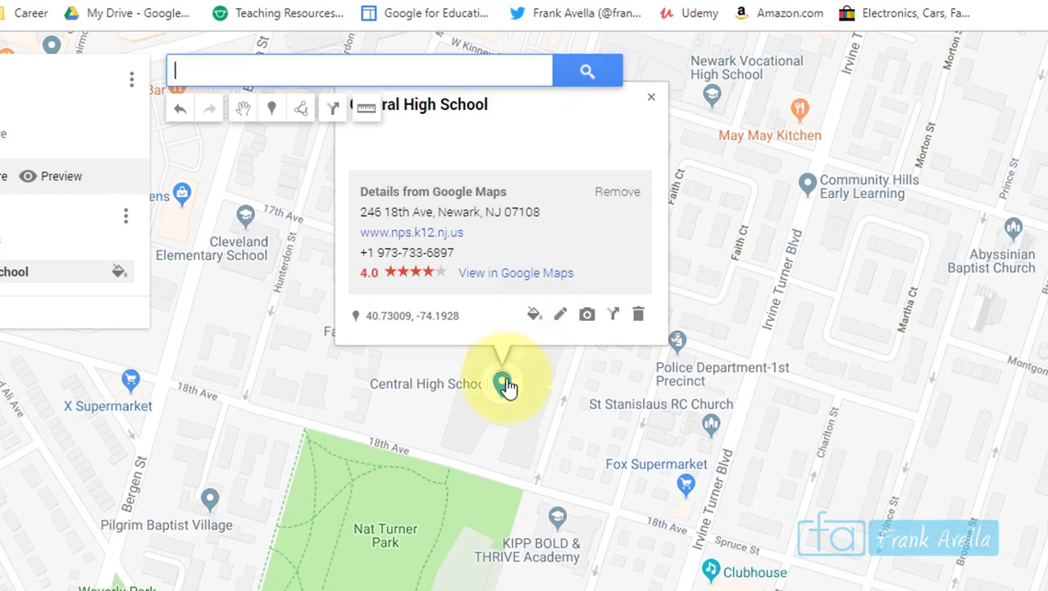
click(534, 314)
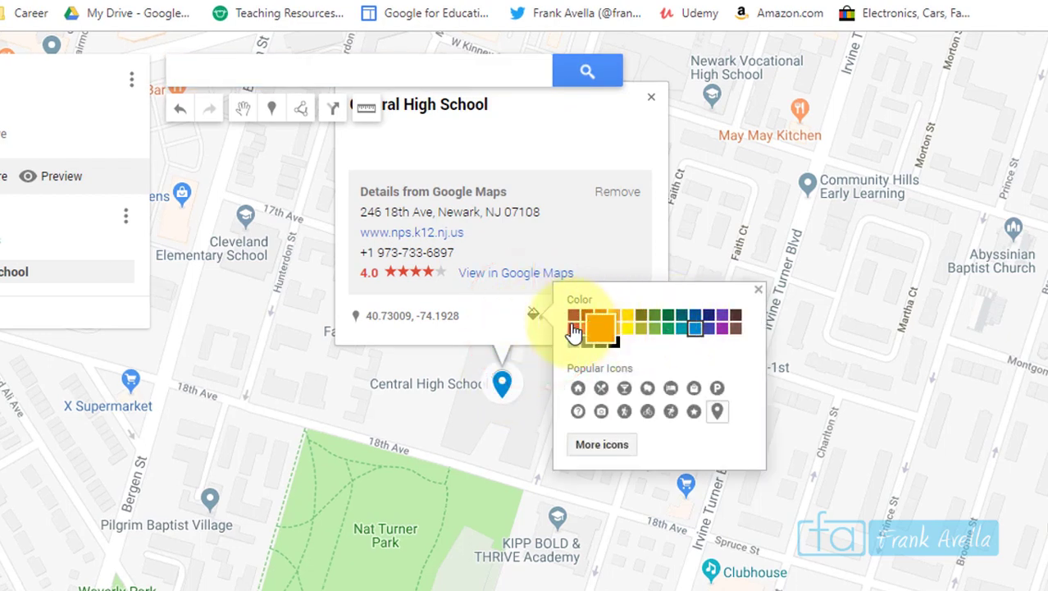
click(533, 318)
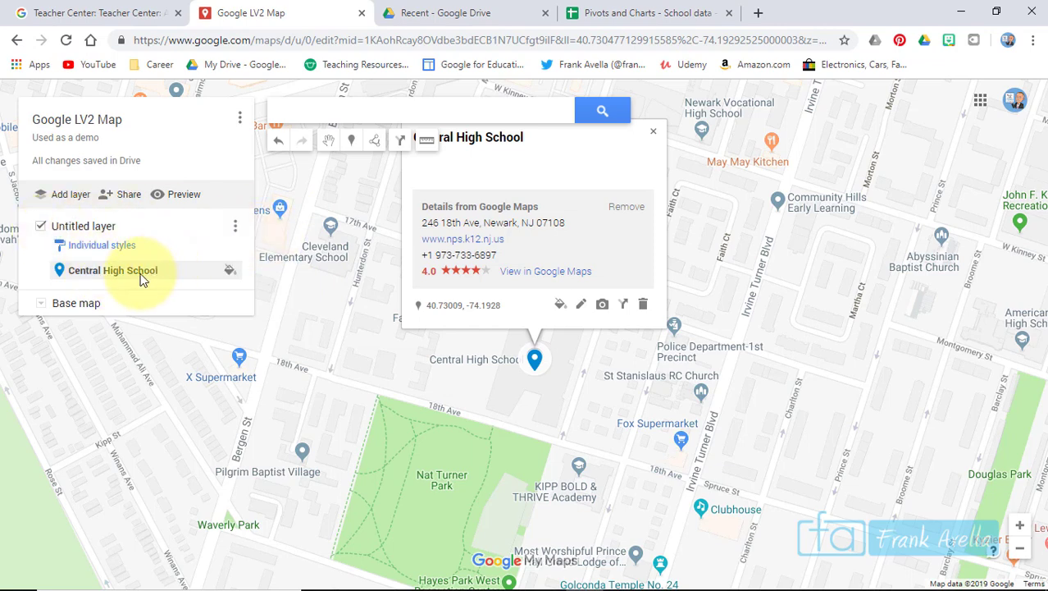
click(352, 112)
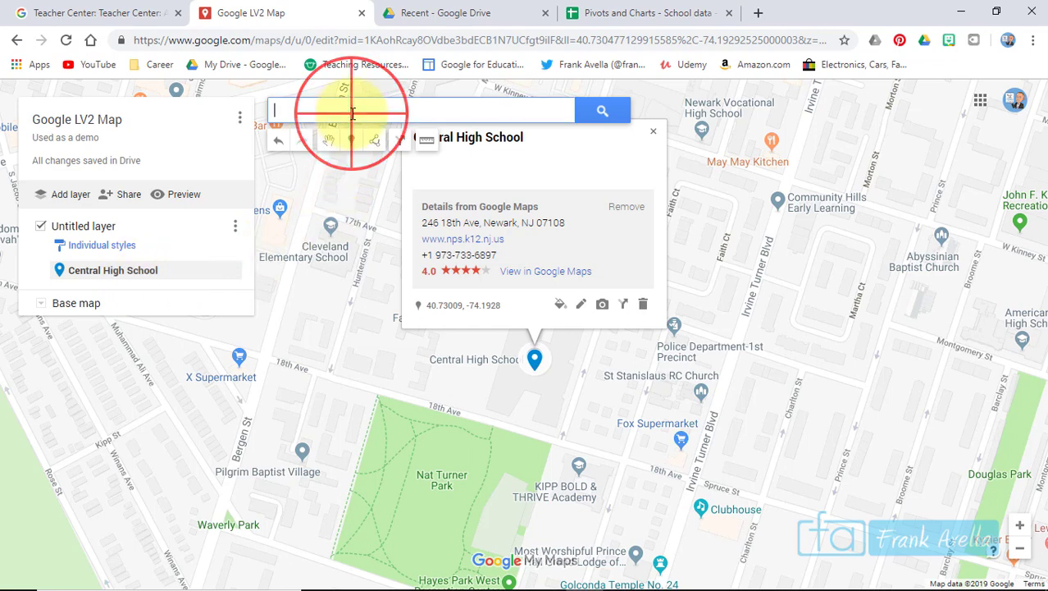
Search 'newark muse' and add Newark Museum on Washington Street to the layer
text(newar)
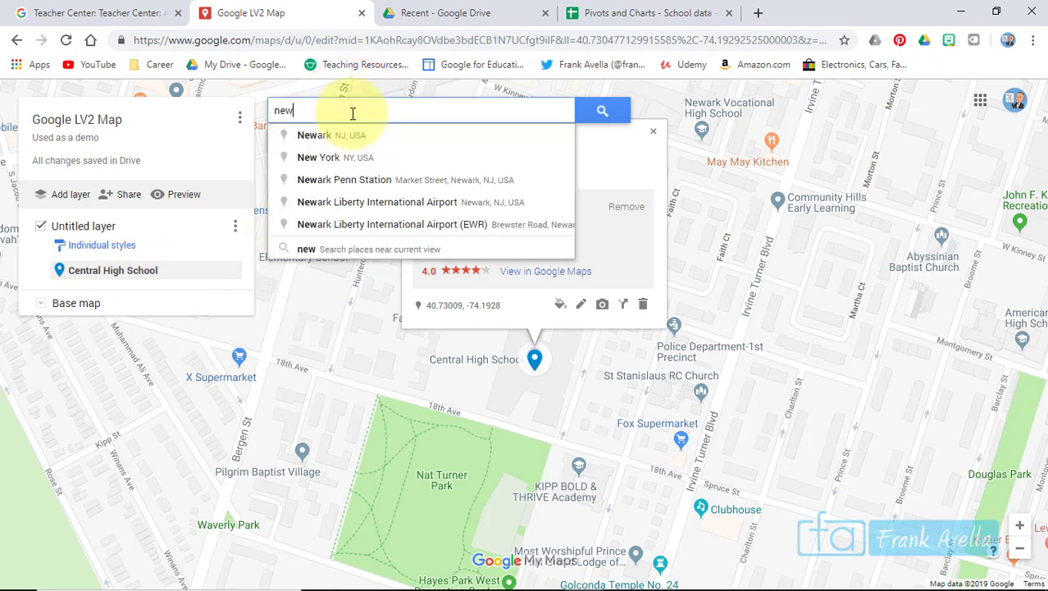
text(k muse)
click(357, 145)
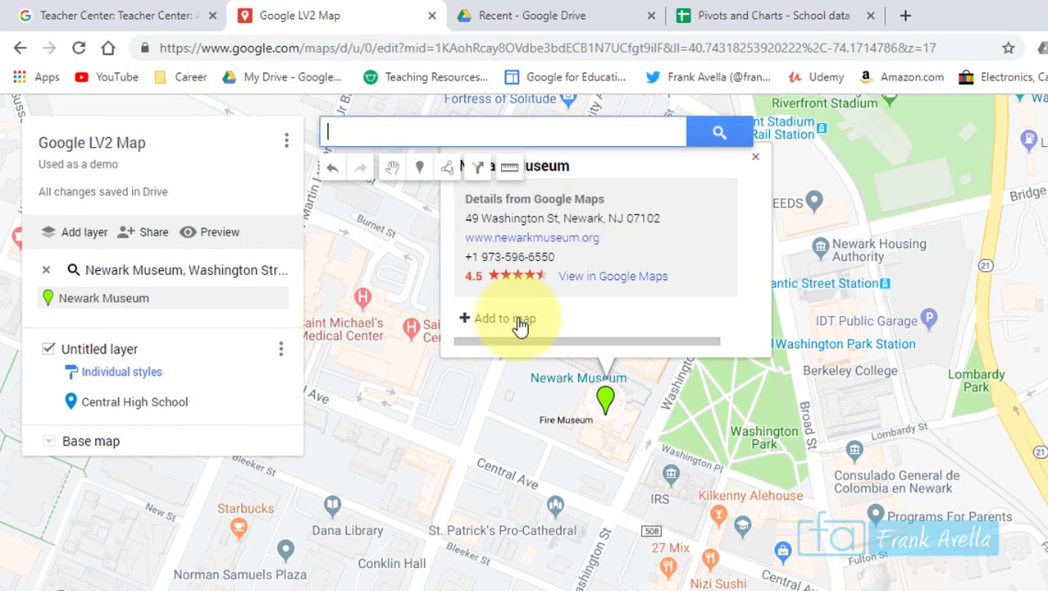
click(518, 319)
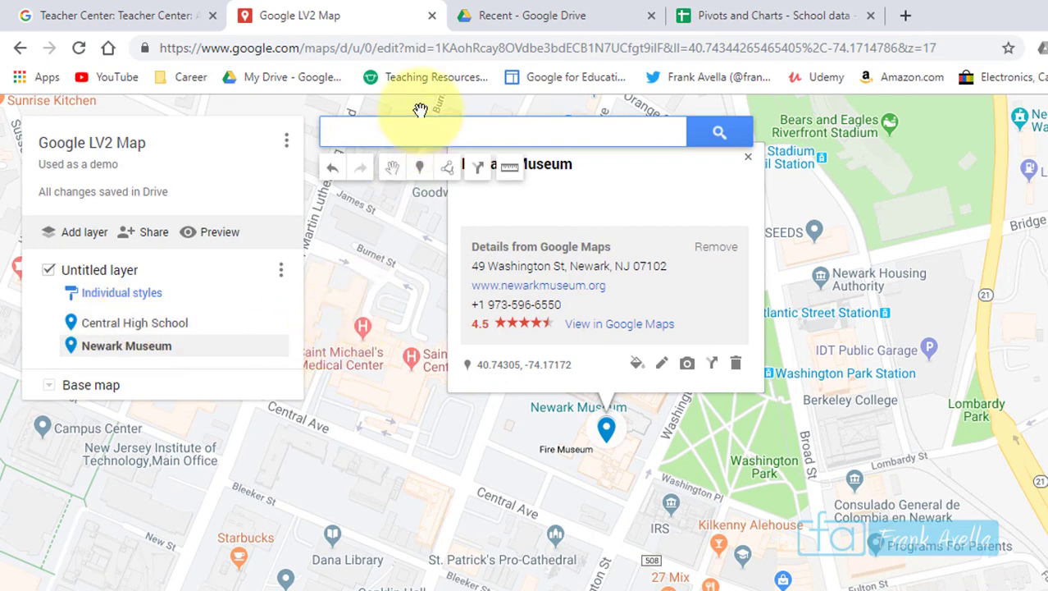
Search 'libe' and go to Liberty Science Center in Jersey City
click(403, 133)
text(l)
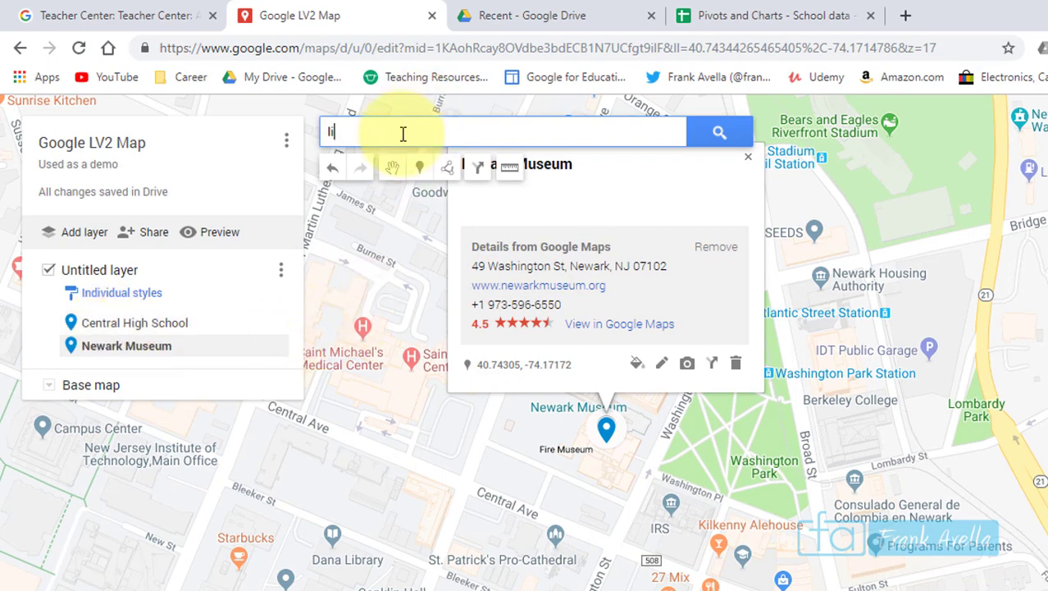
text(iberty)
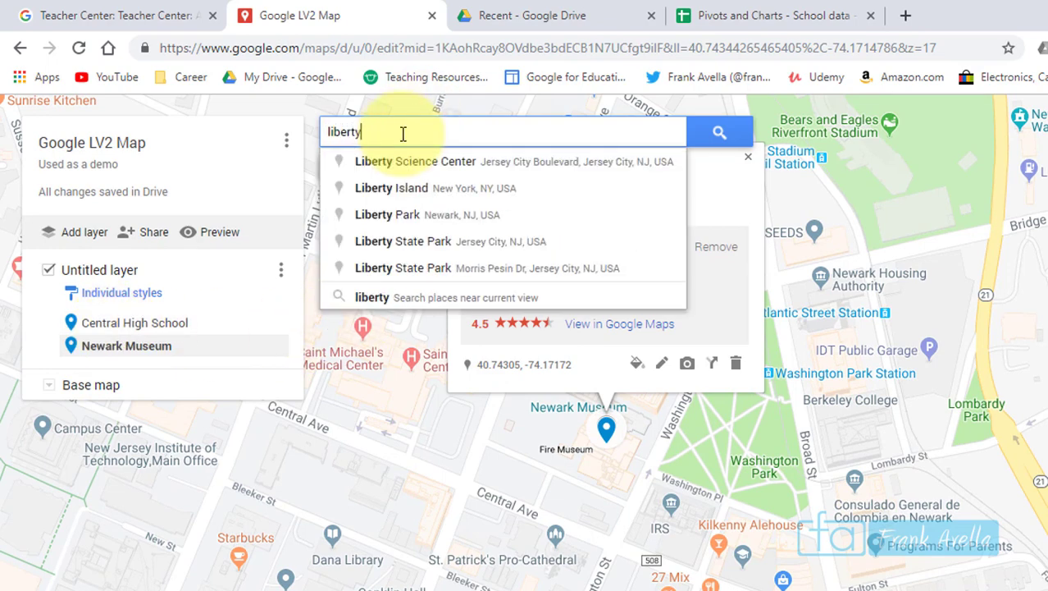
click(491, 162)
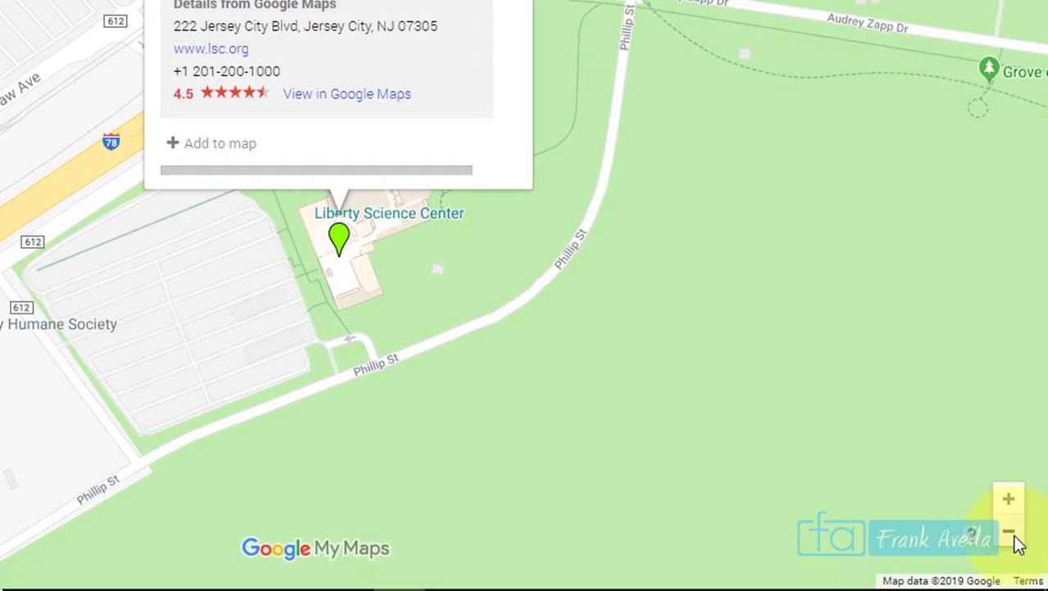
Zoom out until Newark and New York both show, then add Liberty Science Center
click(1021, 548)
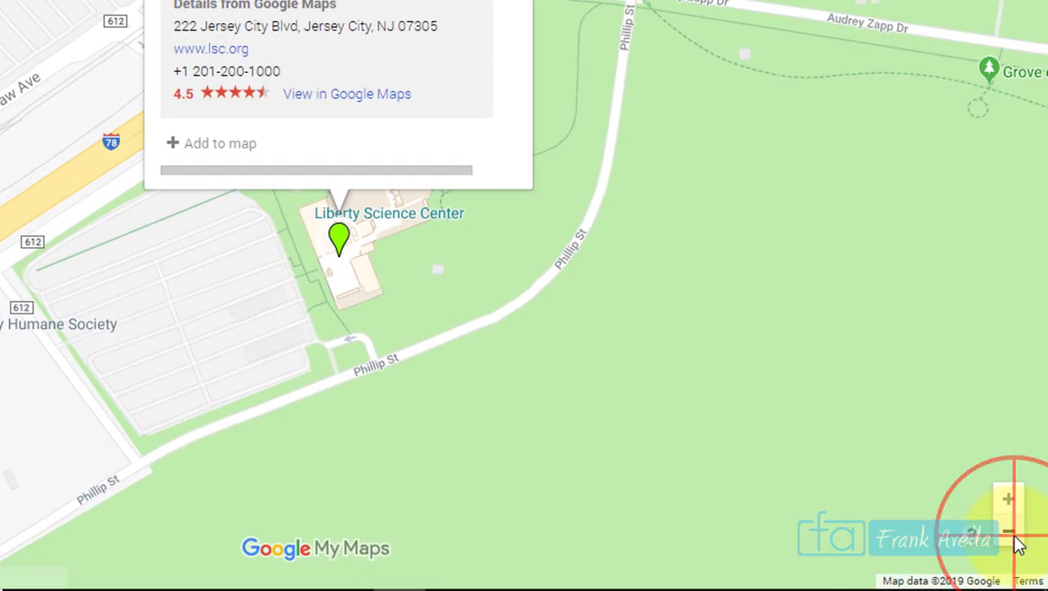
click(1017, 546)
click(1017, 546)
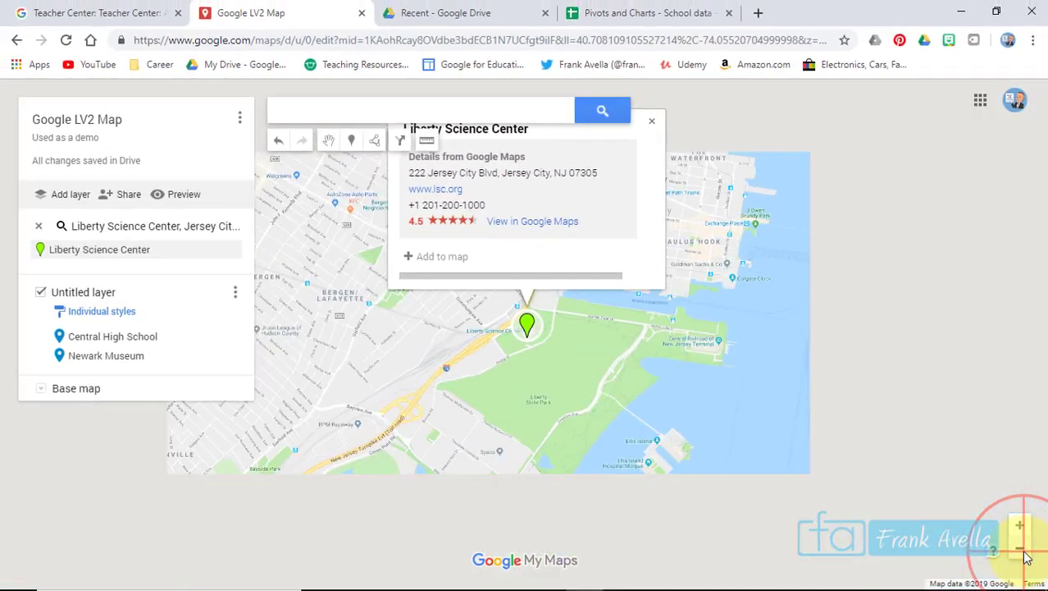
click(1016, 540)
click(1015, 540)
click(1015, 539)
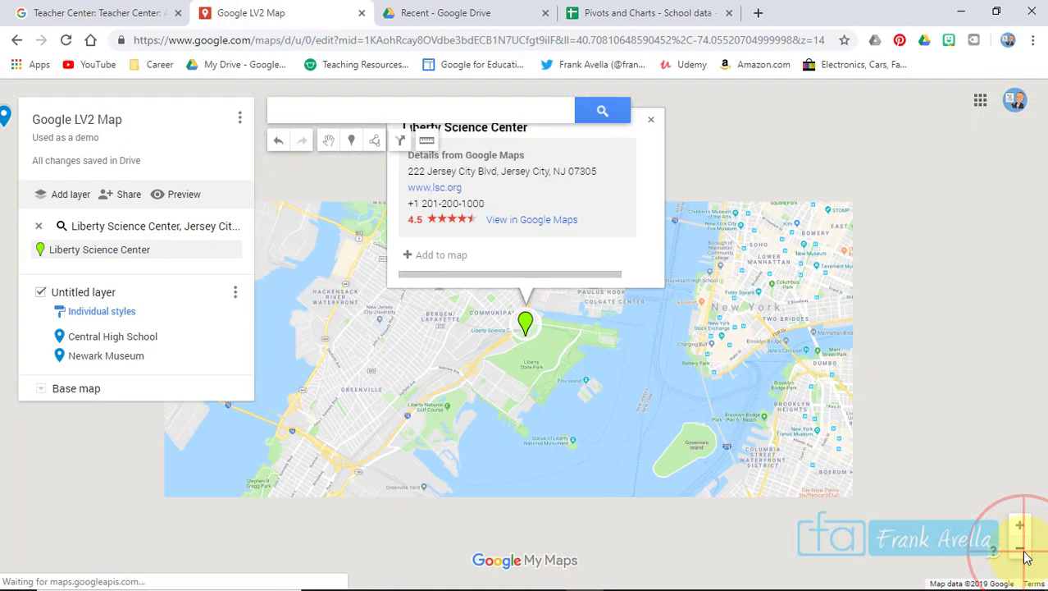
click(1022, 550)
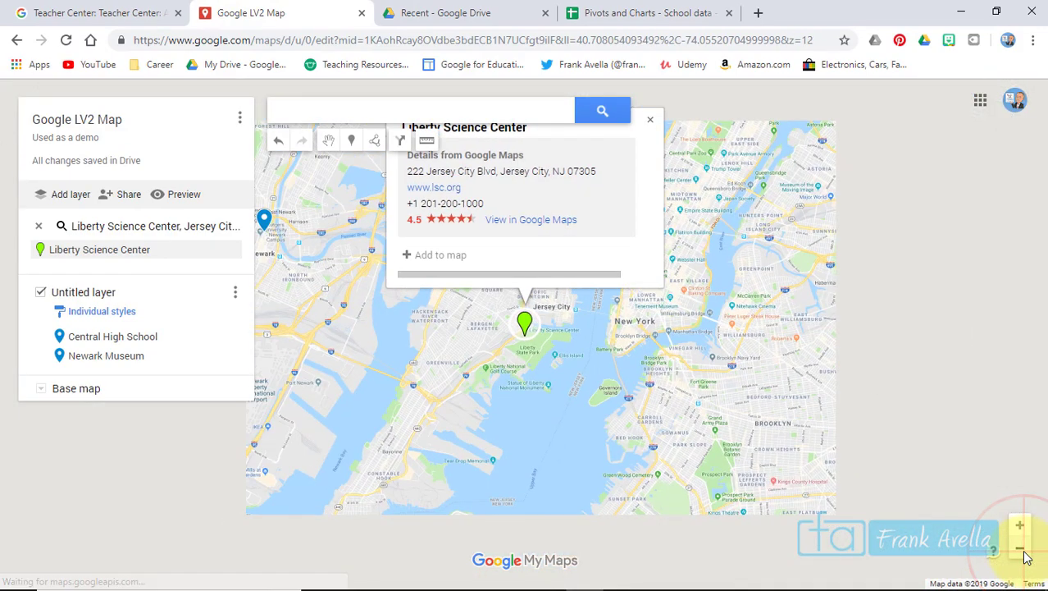
click(1022, 549)
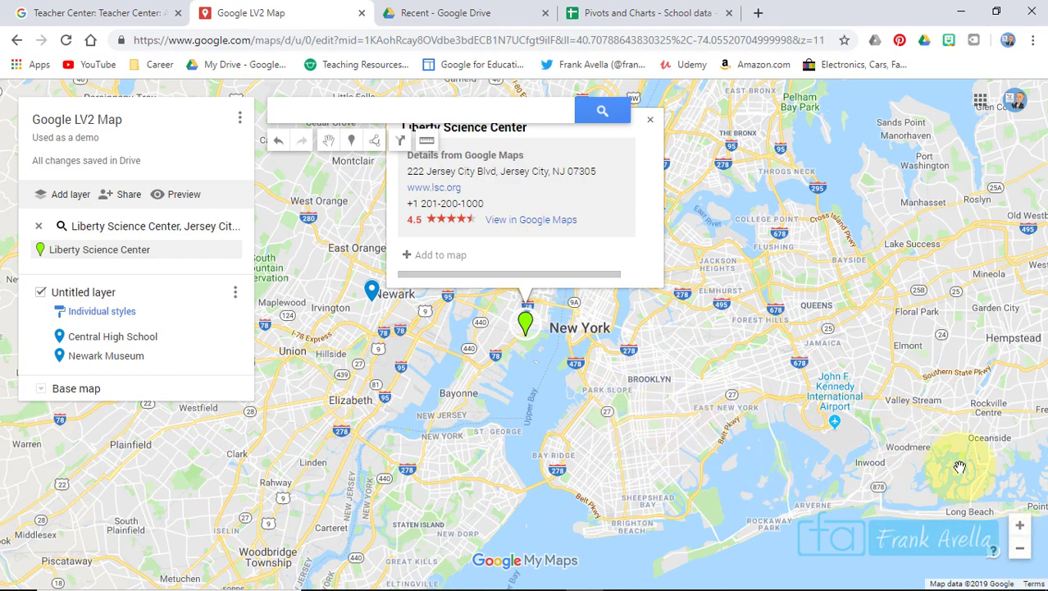
click(1021, 549)
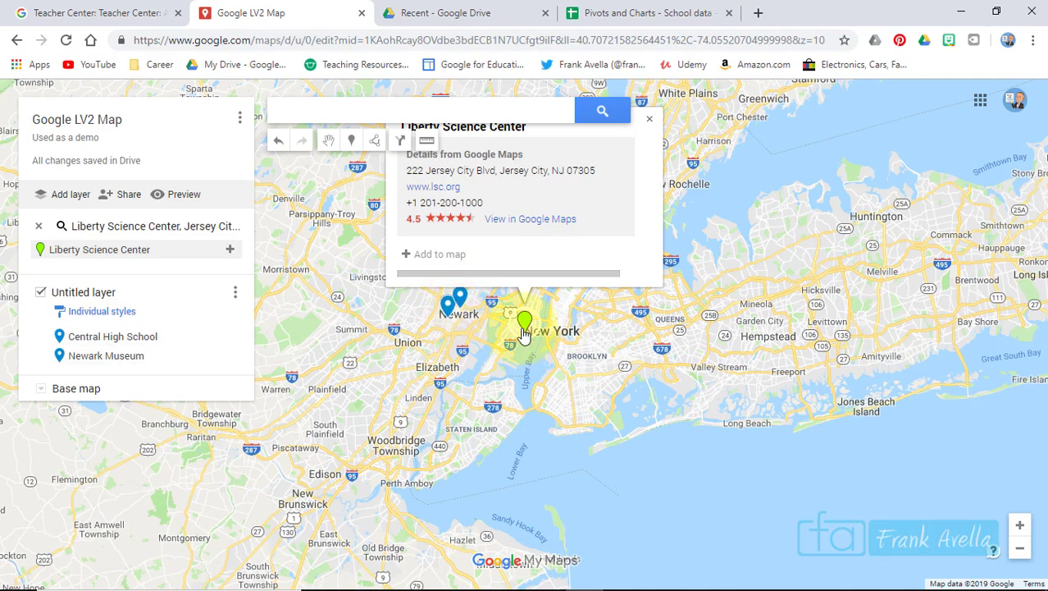
click(448, 268)
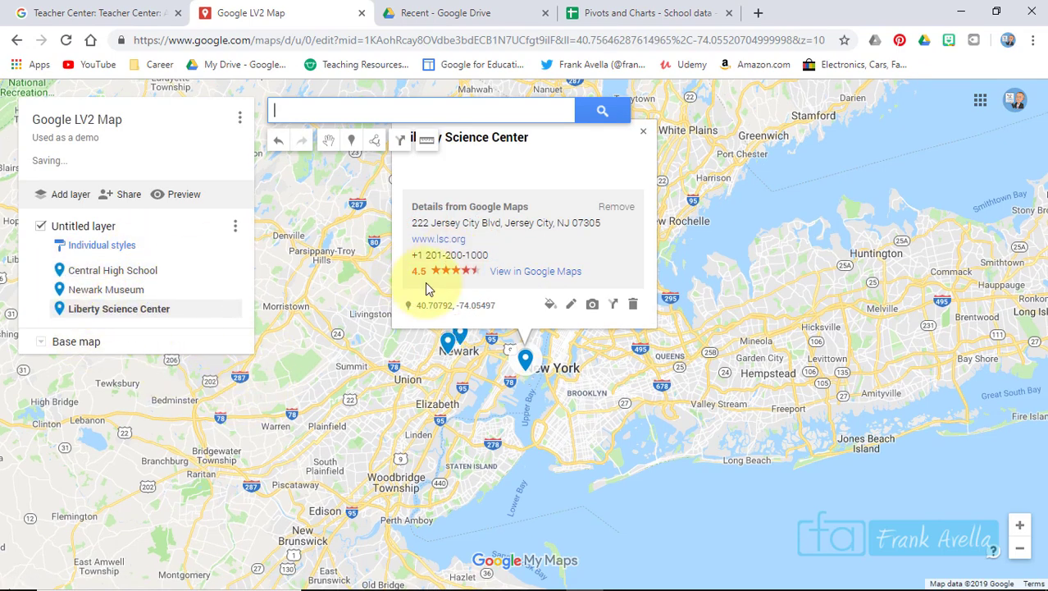
Colour Liberty Science Center's pin orange and Newark Museum's pin dark green
click(551, 307)
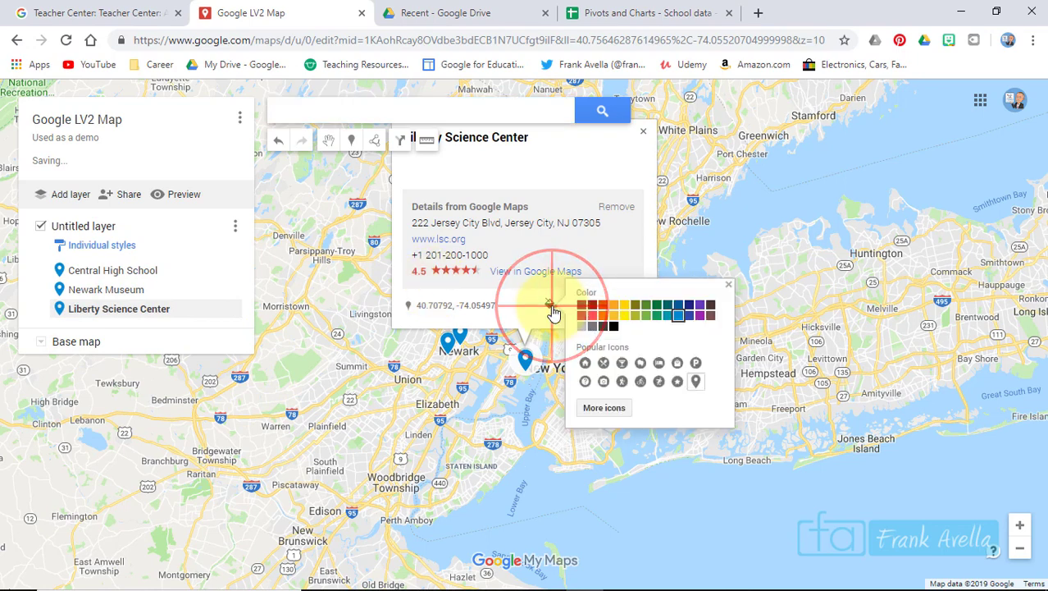
click(604, 306)
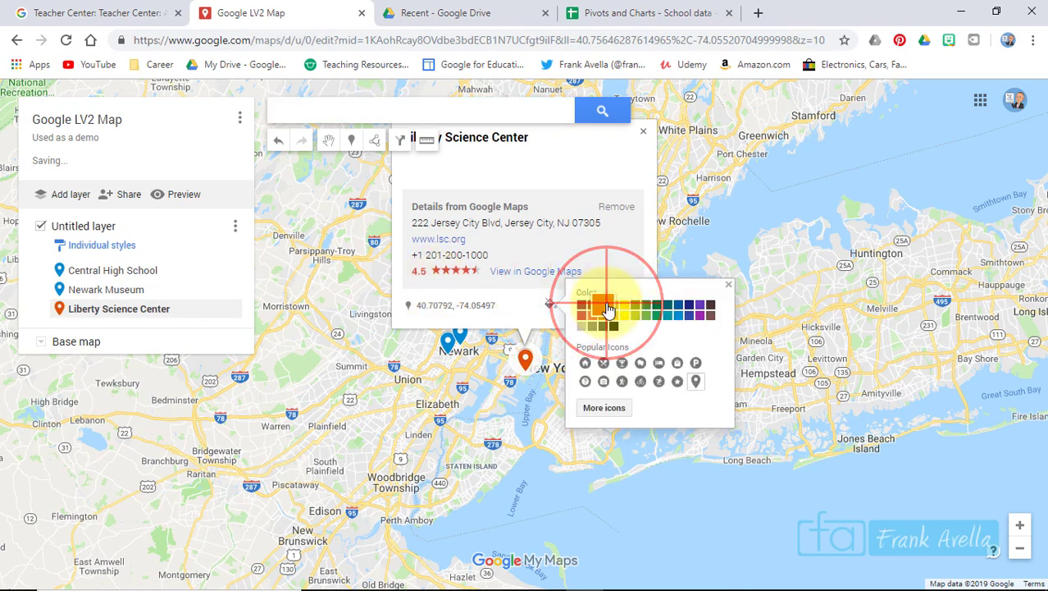
click(148, 288)
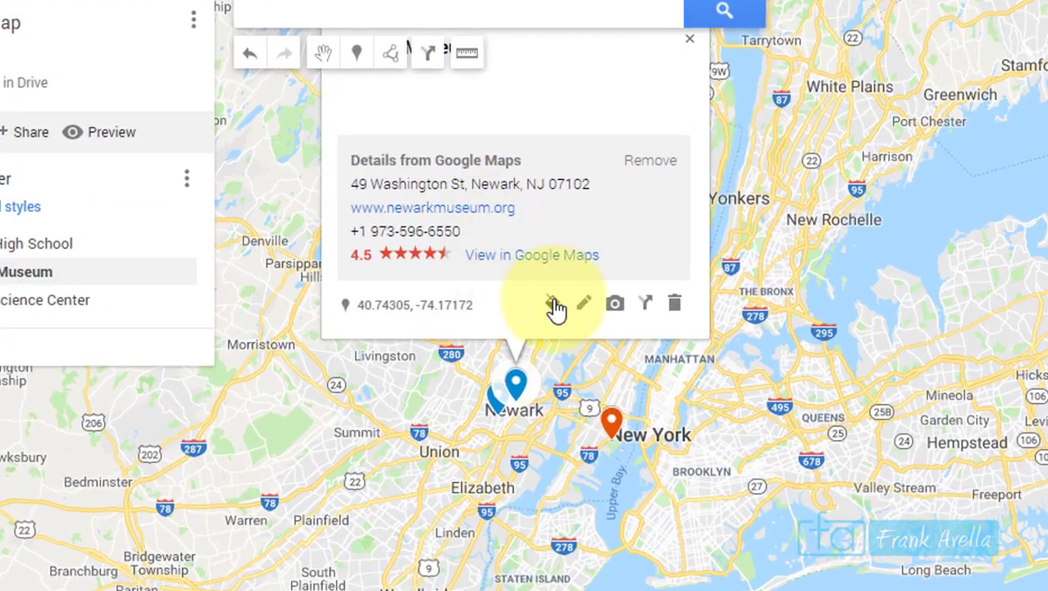
click(519, 307)
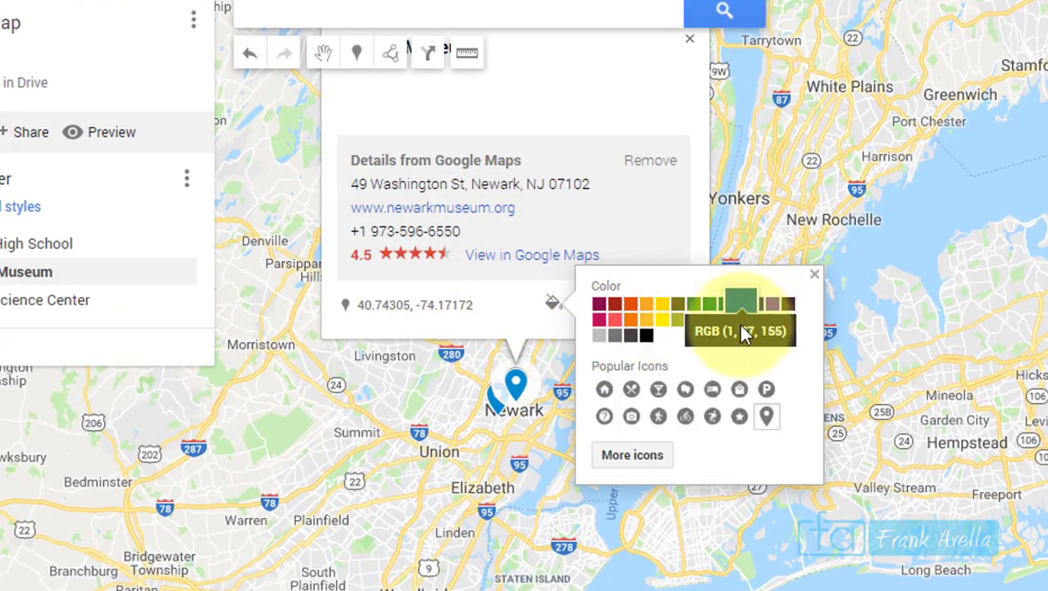
click(710, 305)
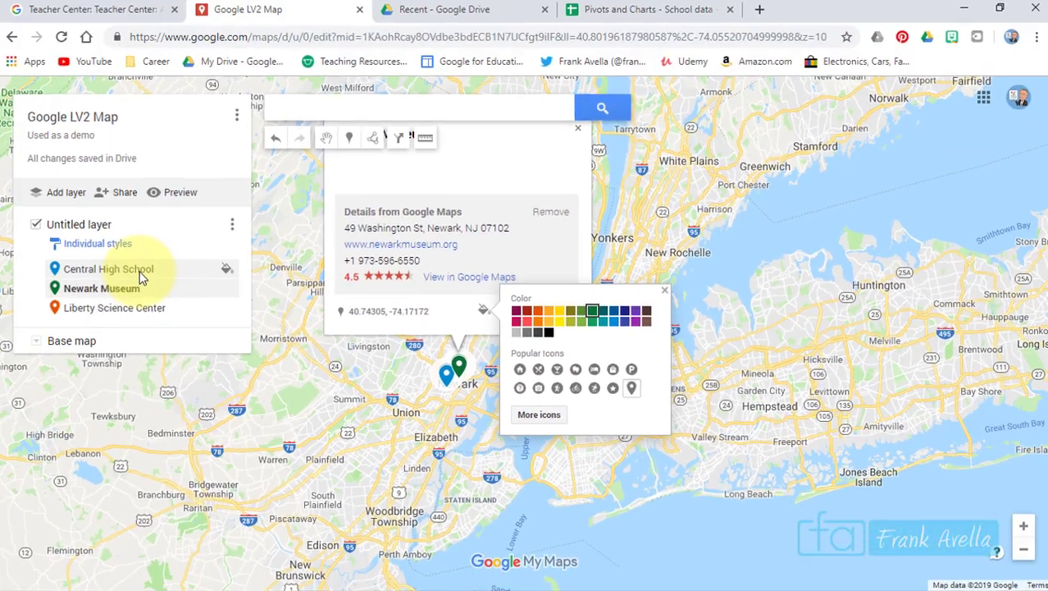
Give Central High School's pin the house icon from Popular Icons
click(145, 277)
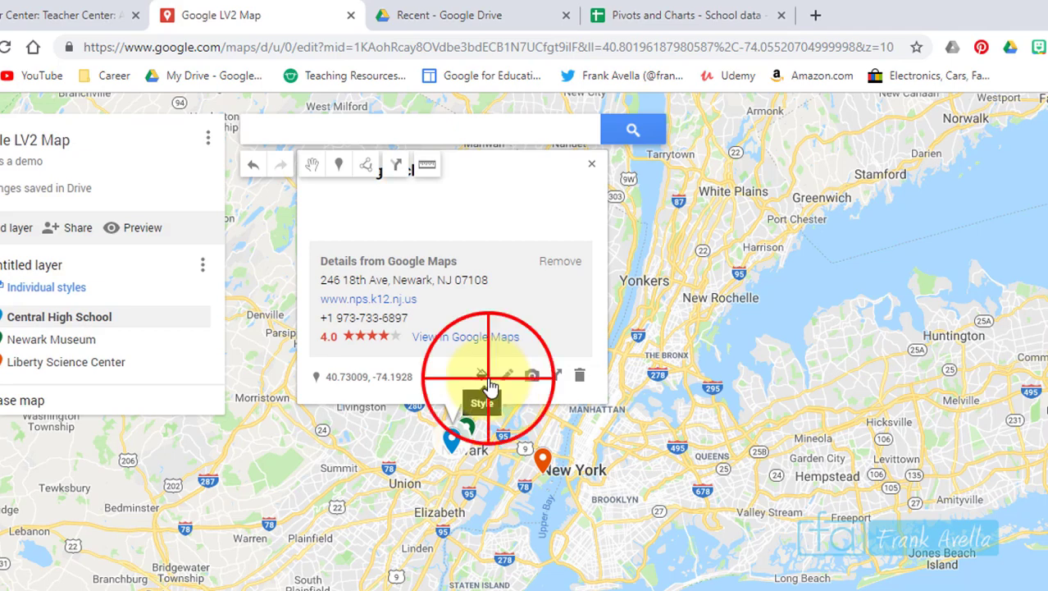
click(487, 381)
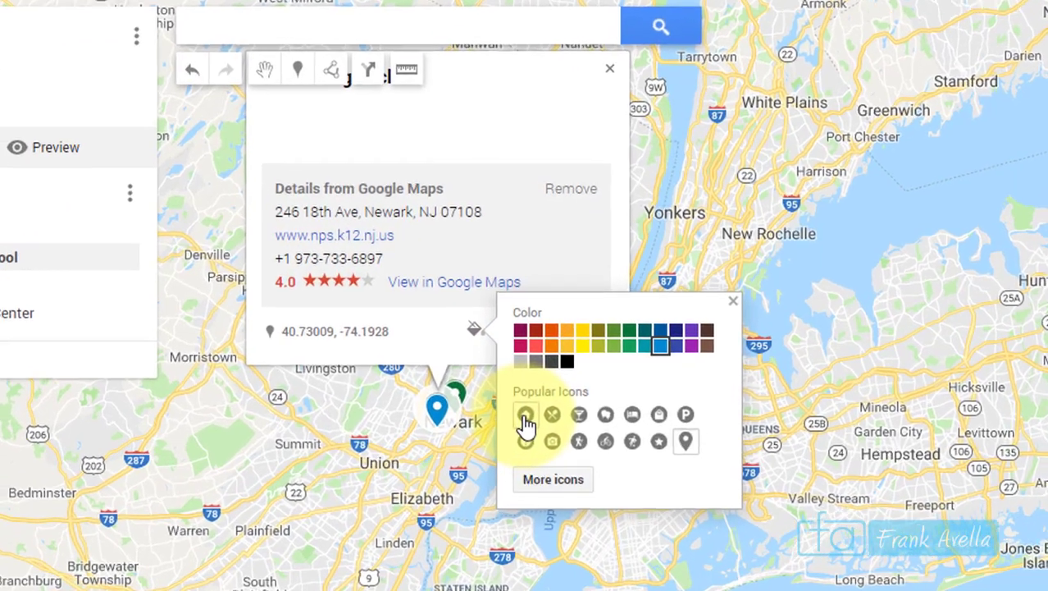
click(525, 415)
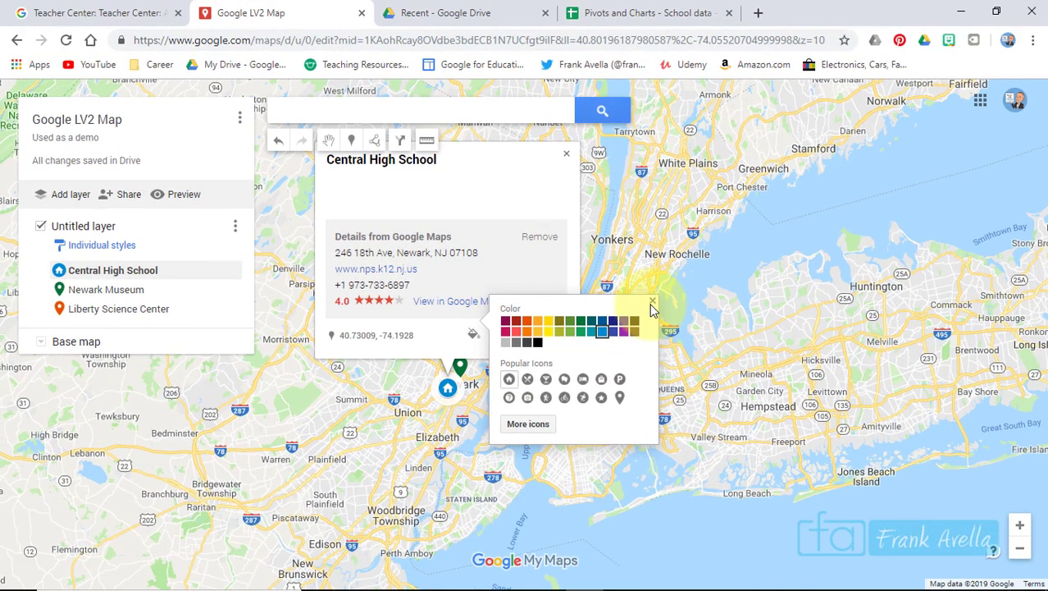
click(652, 302)
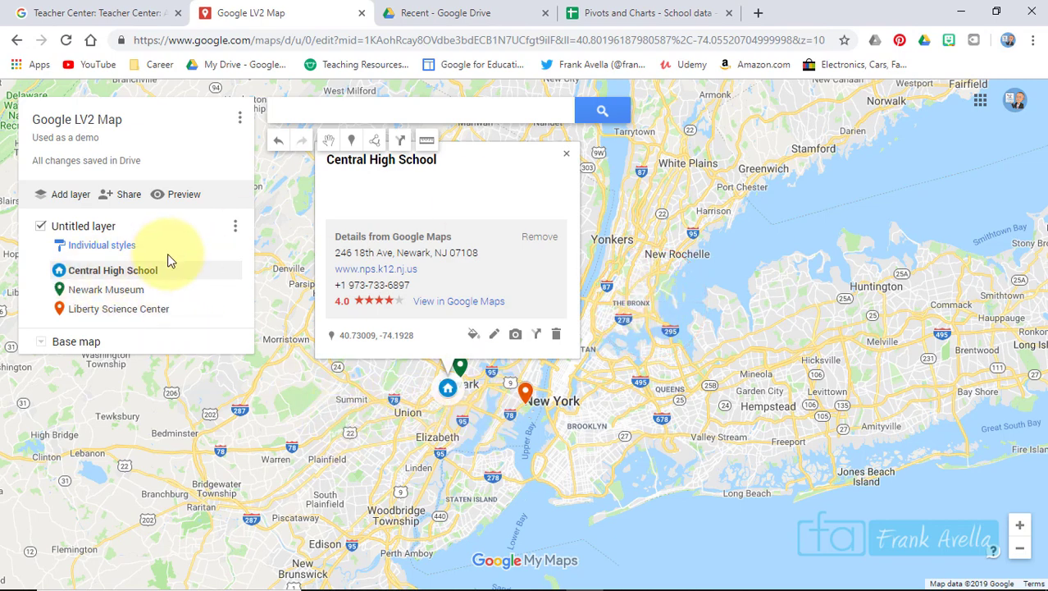
Start a driving-directions layer with Newark Museum as the destination
click(135, 295)
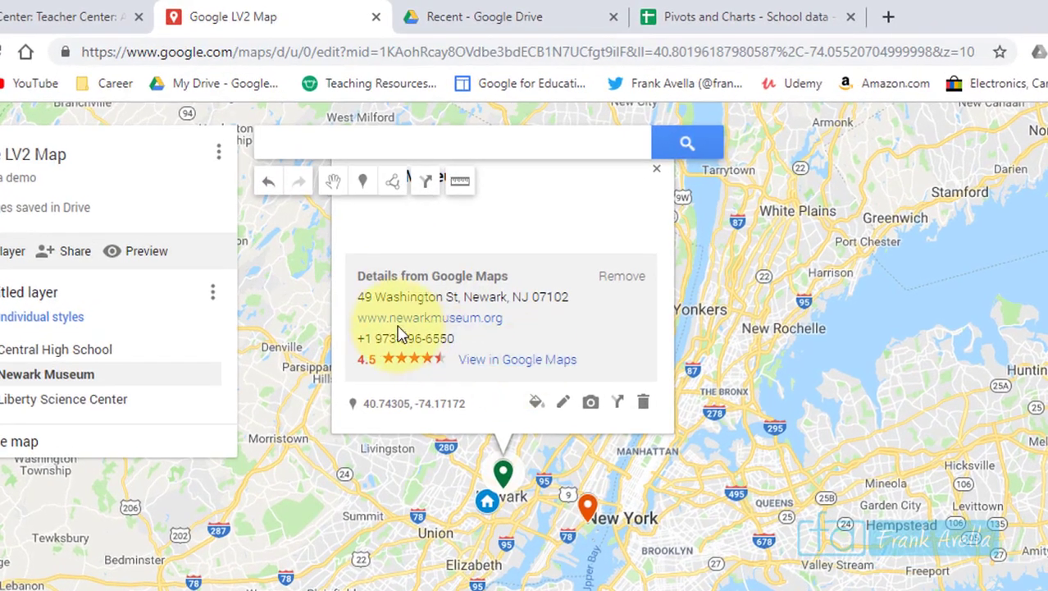
click(619, 409)
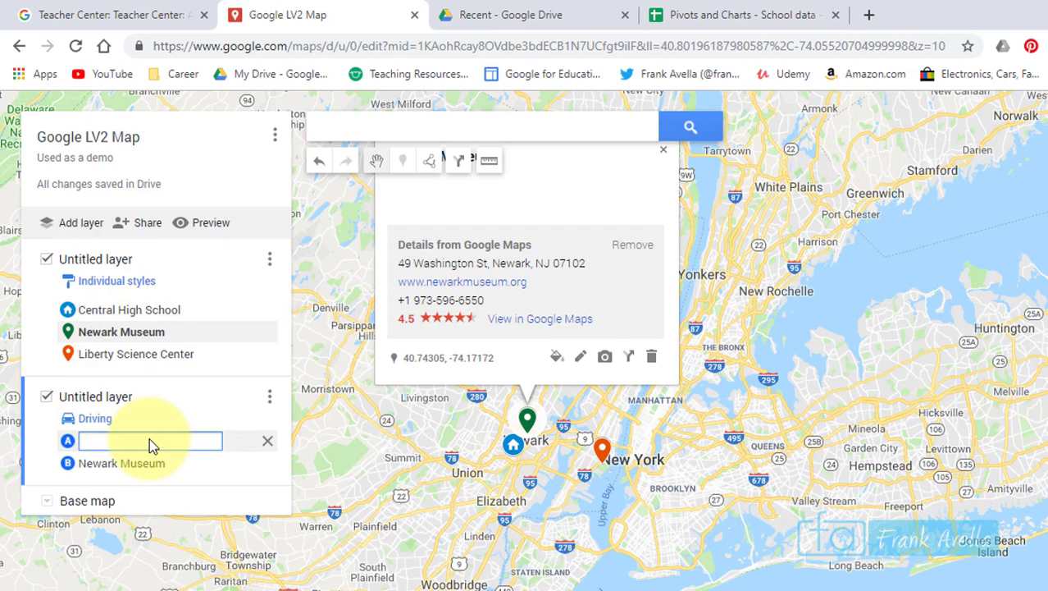
Set Central High School as the route's start, then show Liberty Science Center's details
text(cent)
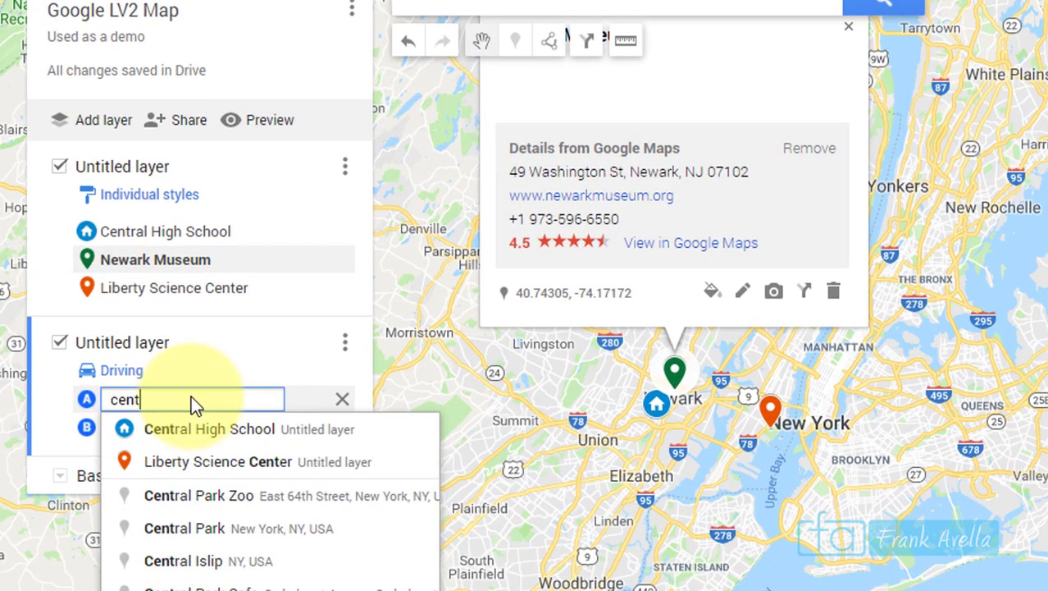
click(195, 429)
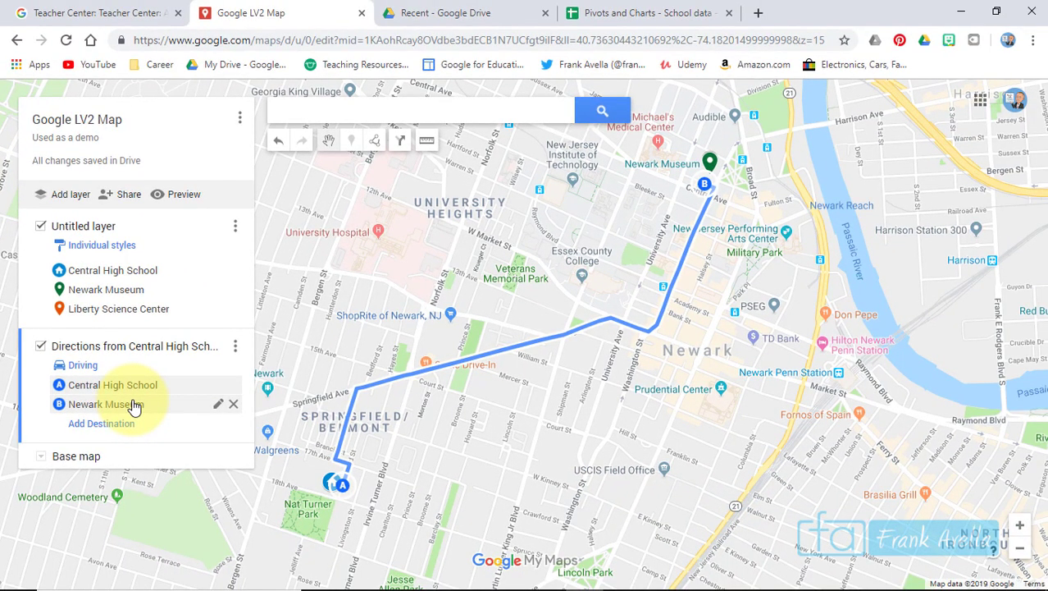
click(129, 310)
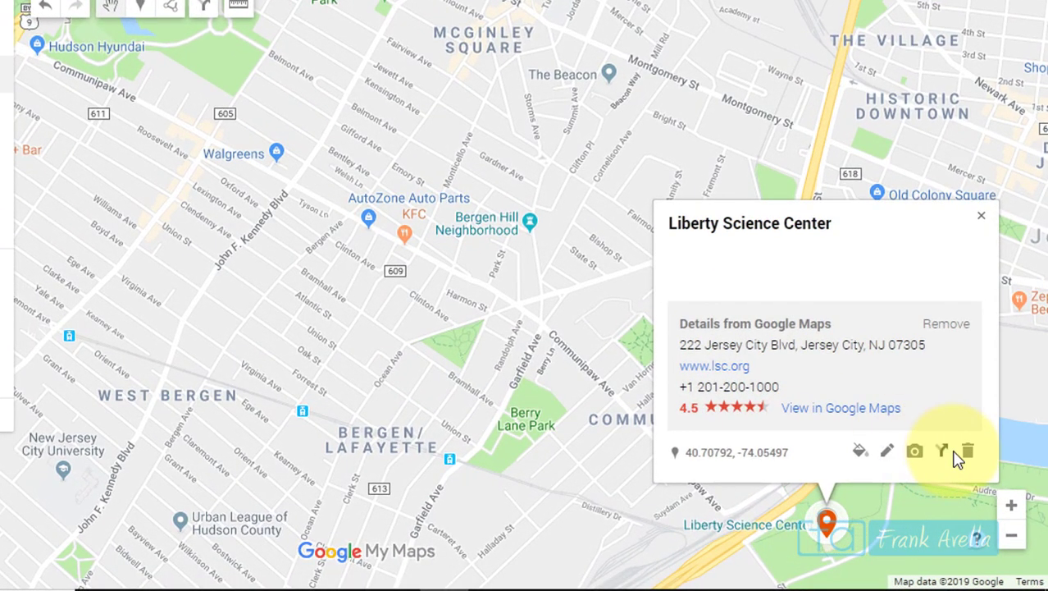
Start directions to Liberty Science Center and add it as a third stop on the first route
click(943, 453)
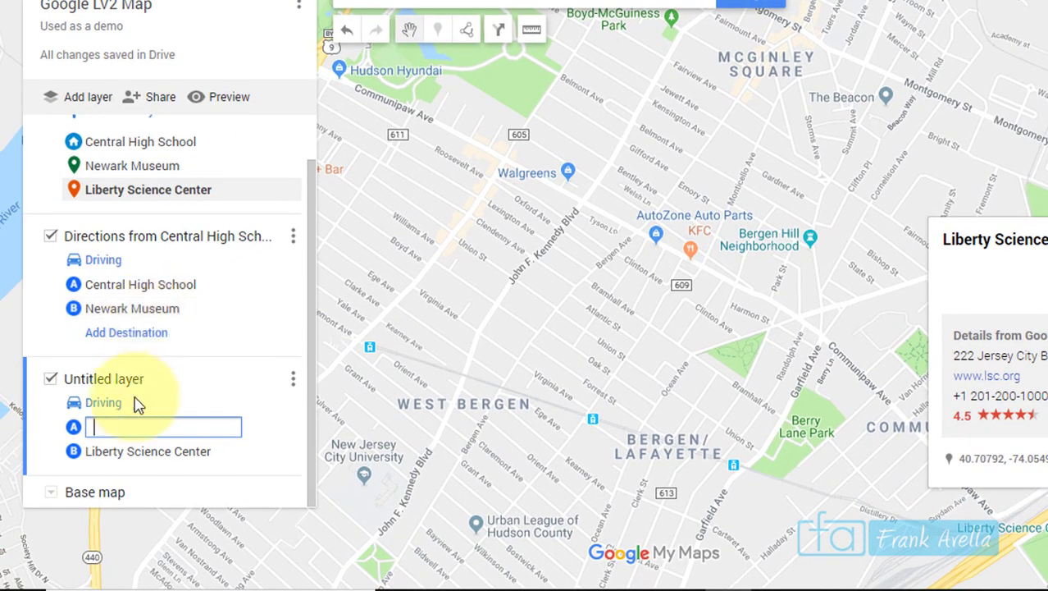
click(140, 338)
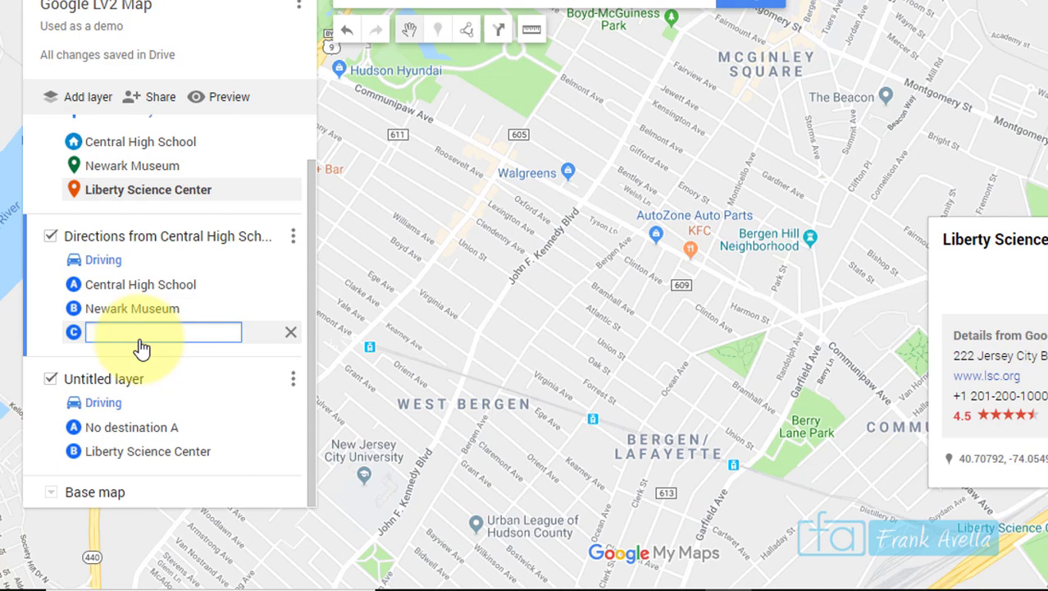
text(liber)
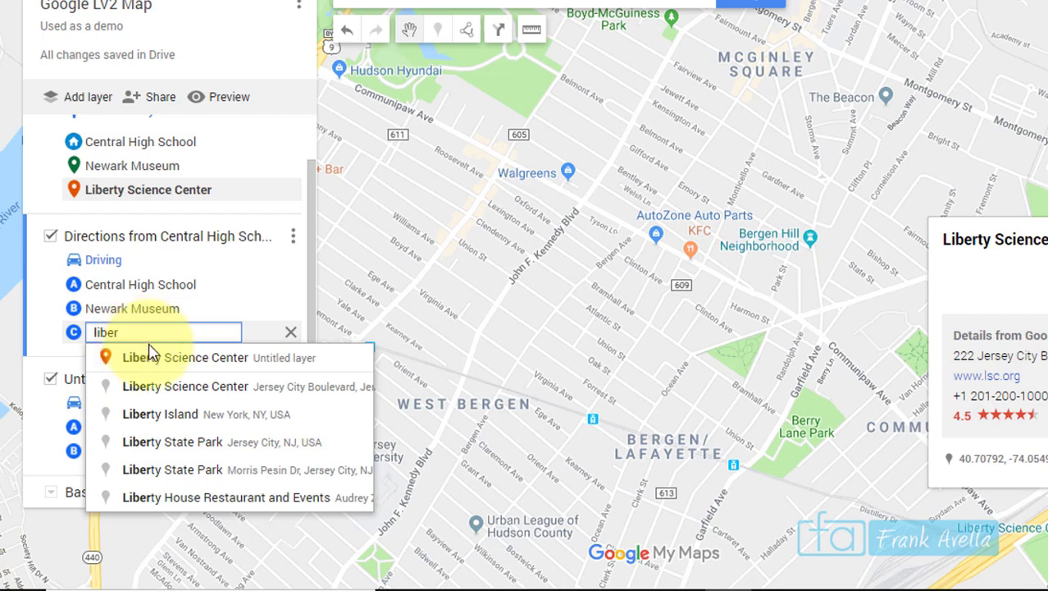
click(164, 361)
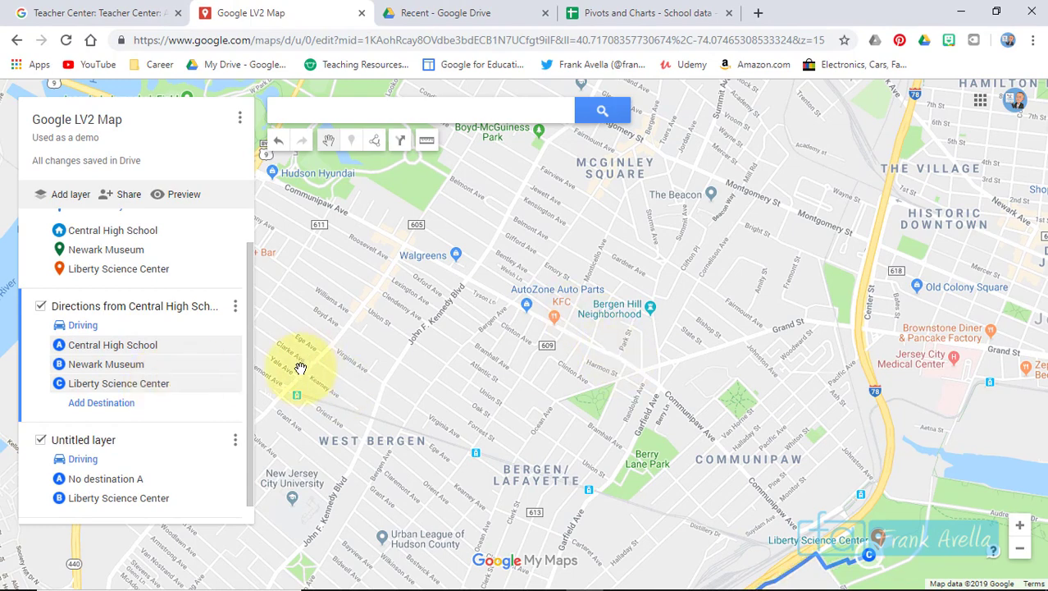
Zoom out to review the extended route, then remove Liberty Science Center as stop C
click(1021, 556)
click(1021, 556)
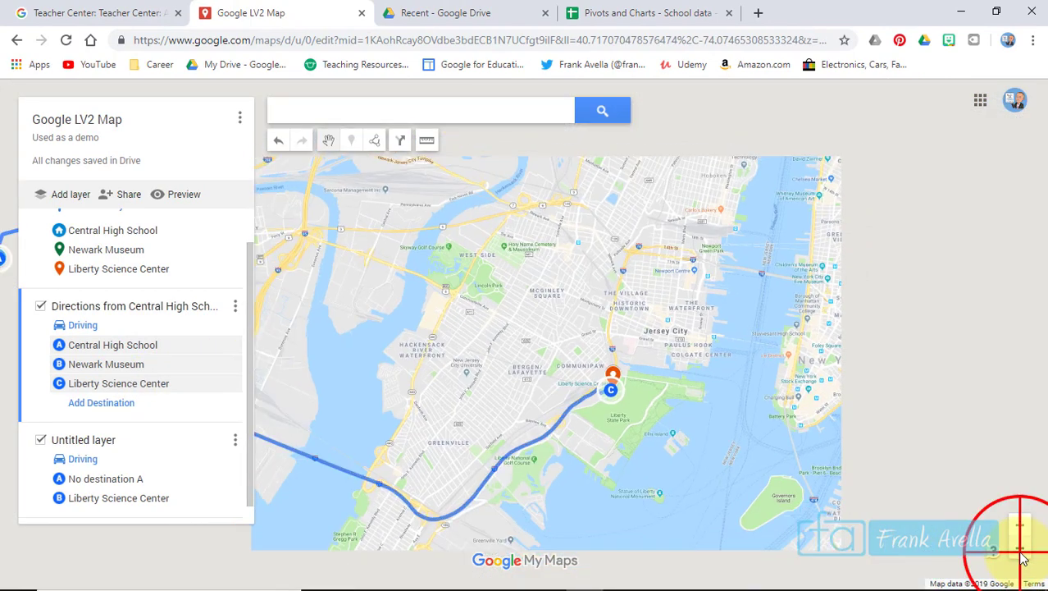
click(1021, 556)
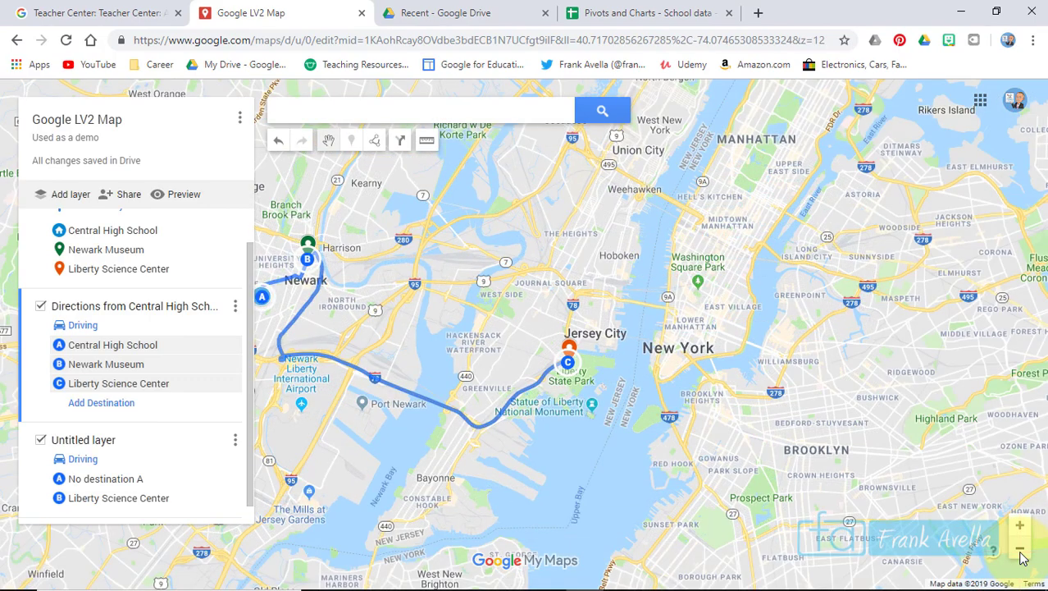
drag(601, 484, 717, 492)
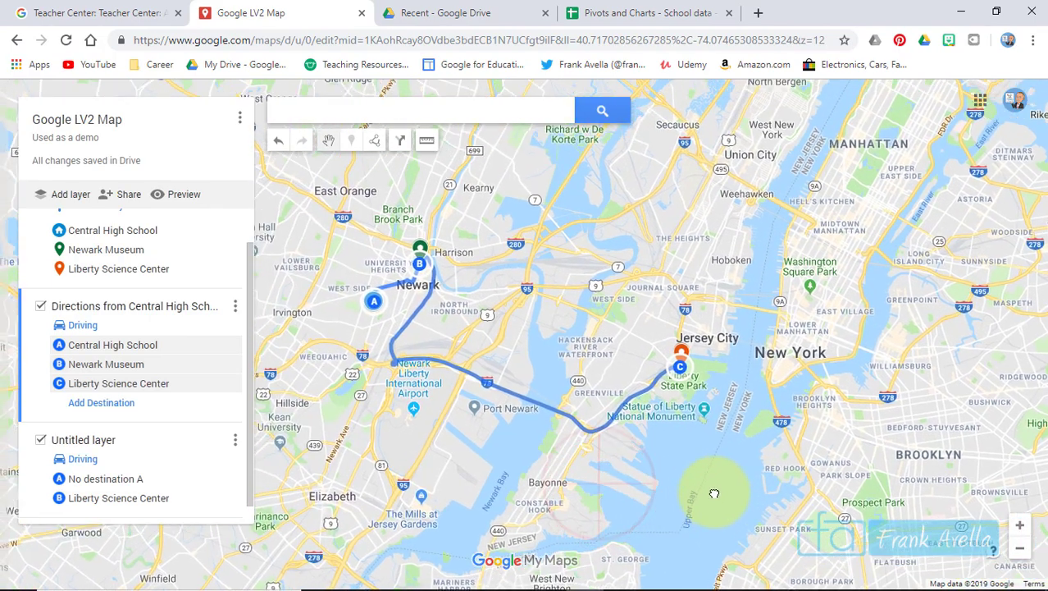
click(379, 316)
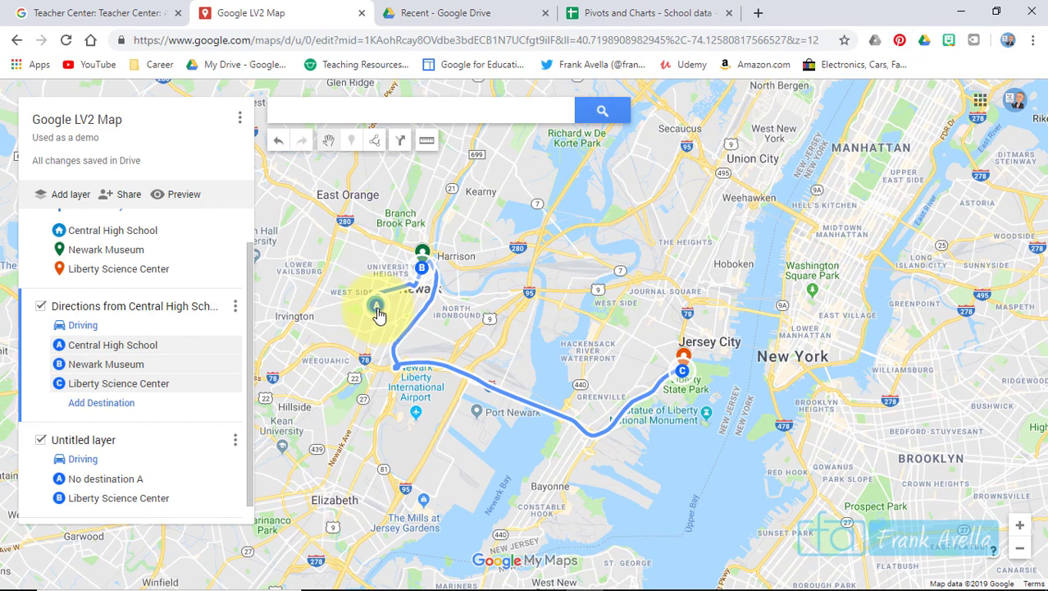
click(423, 269)
click(610, 444)
click(234, 384)
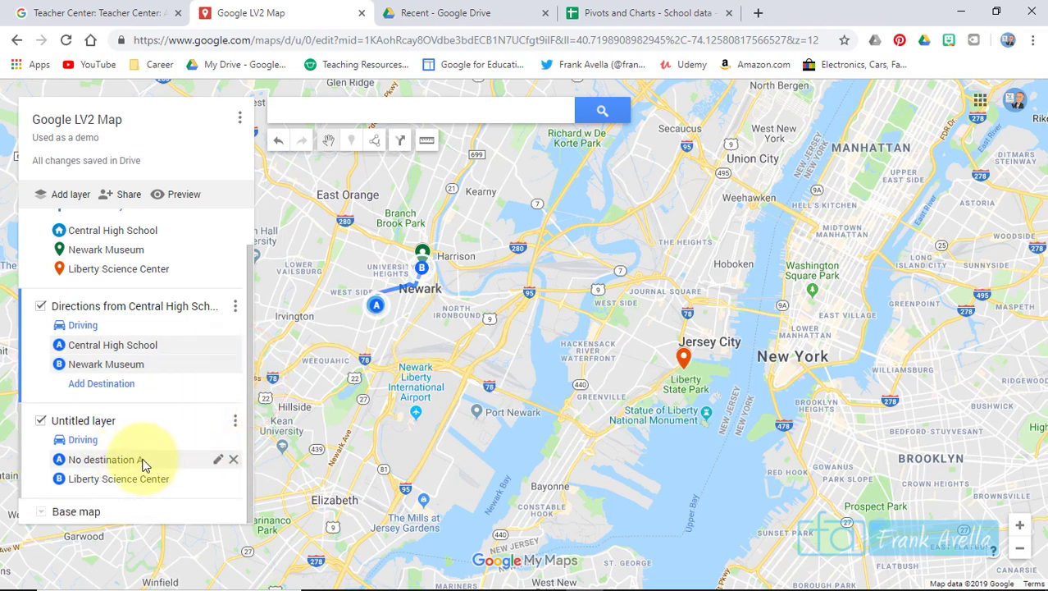
Set Newark Museum as point A of the Liberty Science Center route and fit both routes in view
click(143, 463)
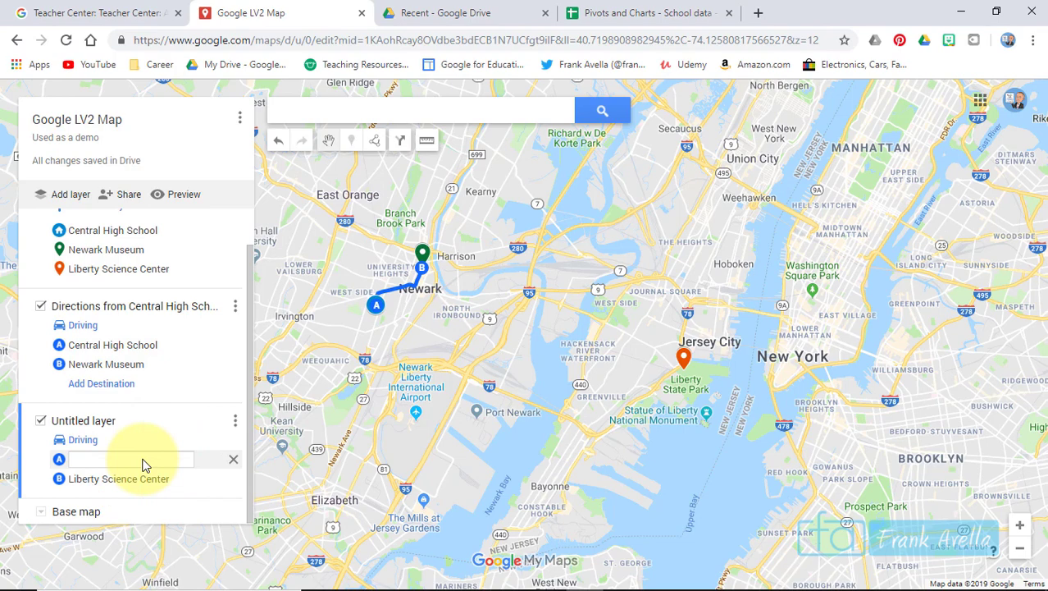
text(Newark)
click(123, 479)
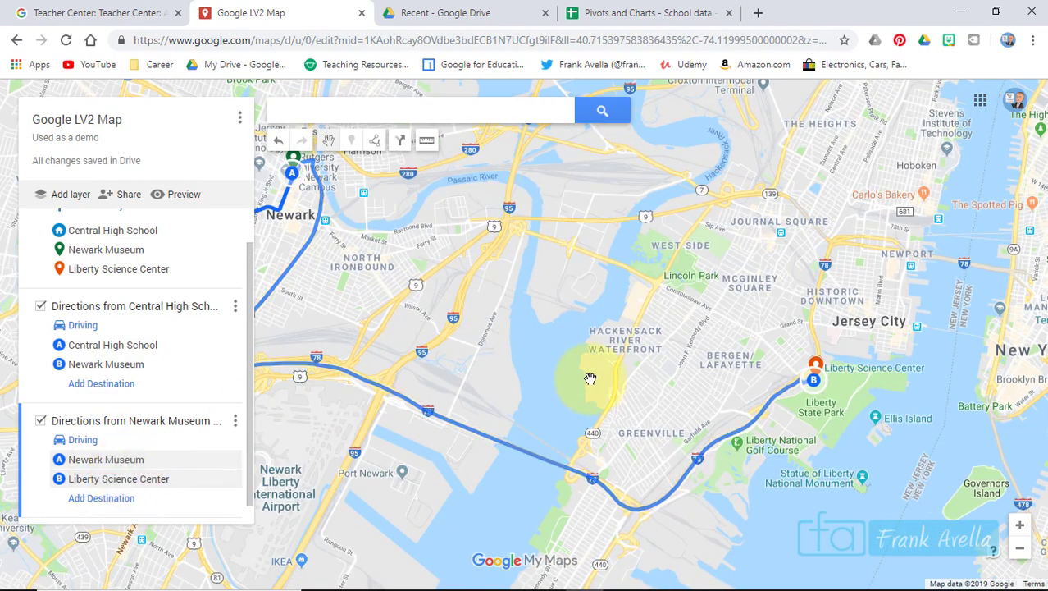
click(1023, 554)
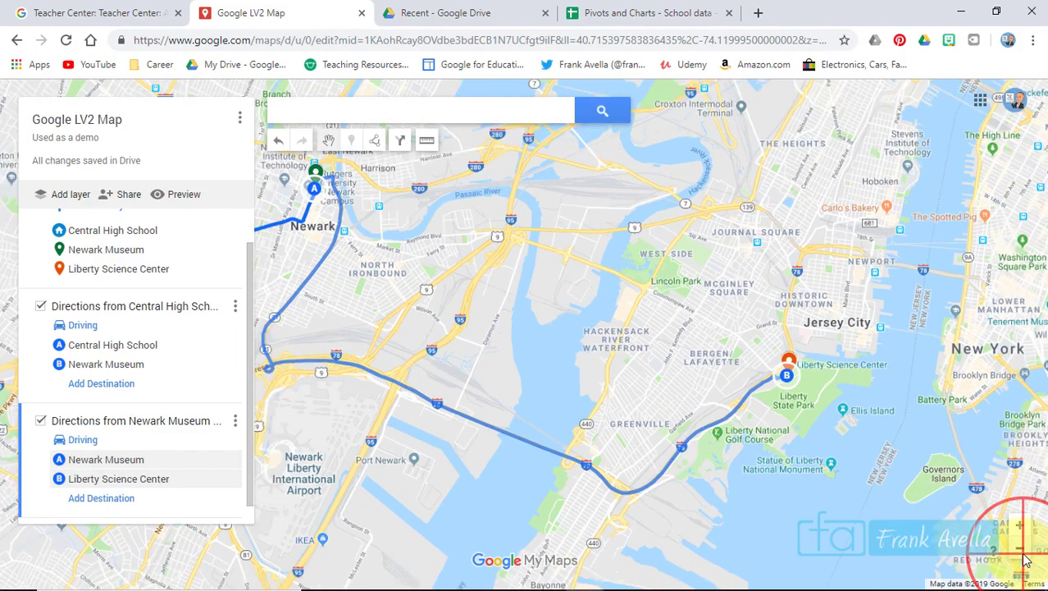
click(1023, 554)
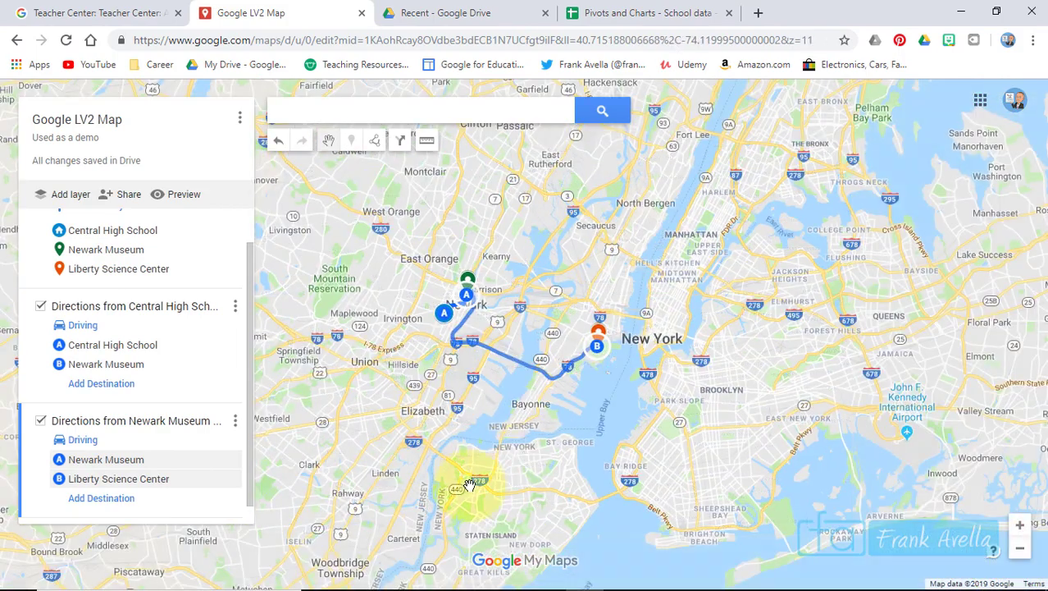
drag(376, 427, 387, 466)
click(1020, 526)
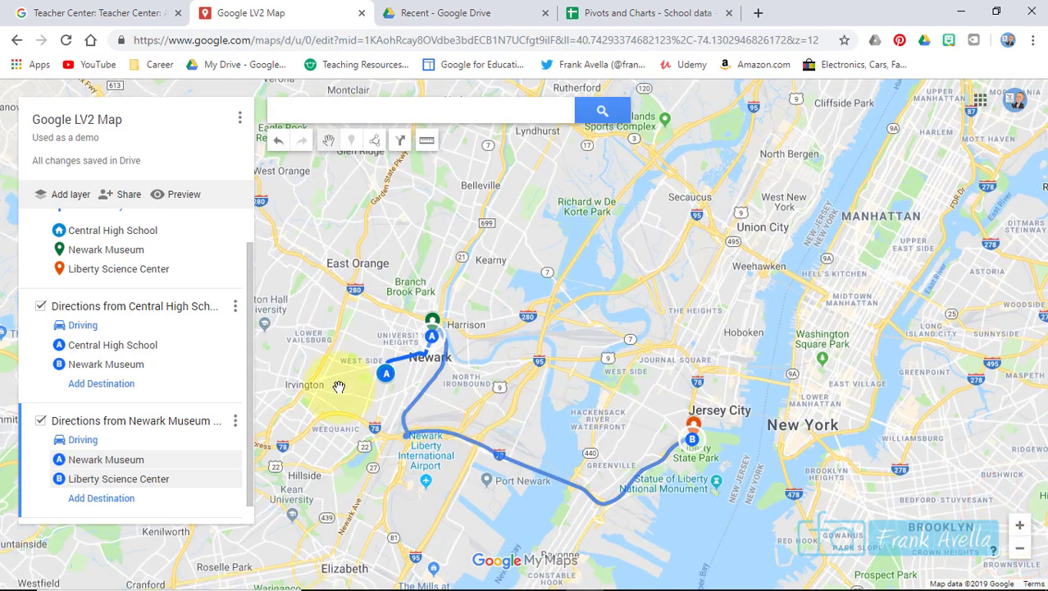
drag(253, 289, 254, 334)
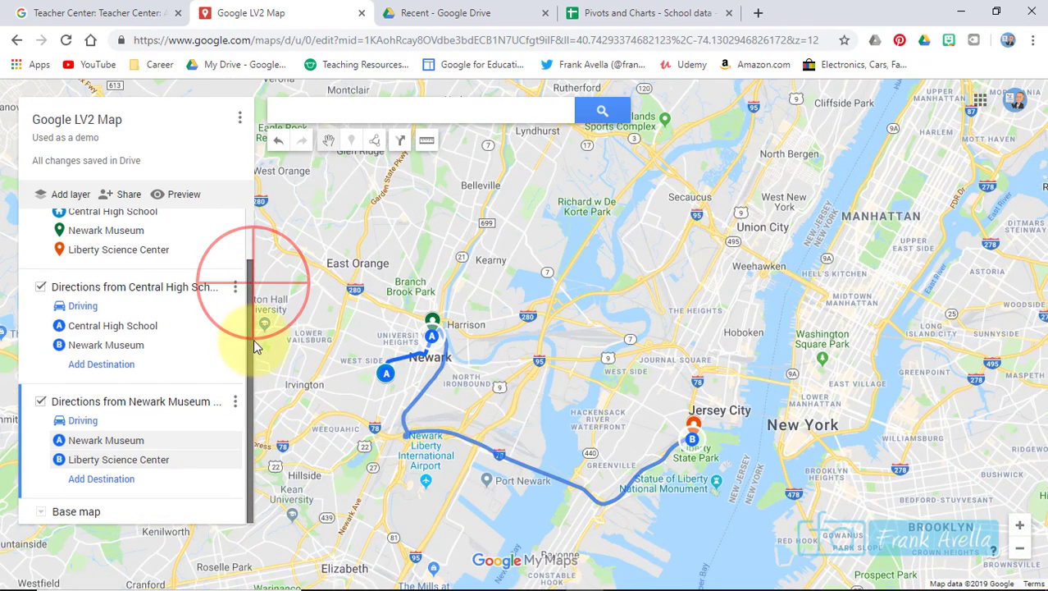
Preview Terrain, Satellite, Light Political, Simple Atlas and Dark Landmass base maps, then close the picker
drag(553, 374, 565, 356)
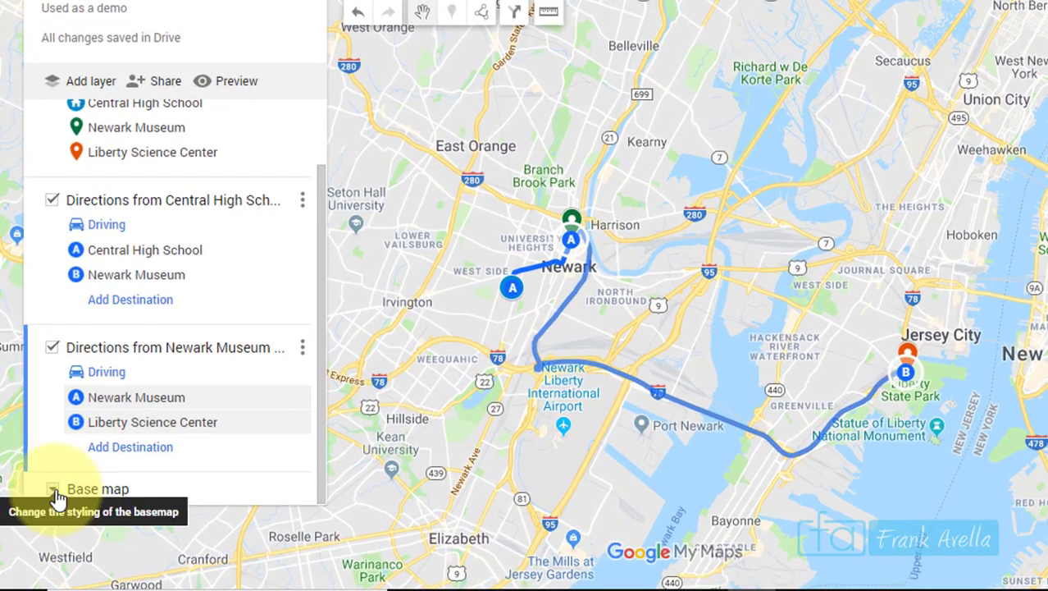
click(55, 493)
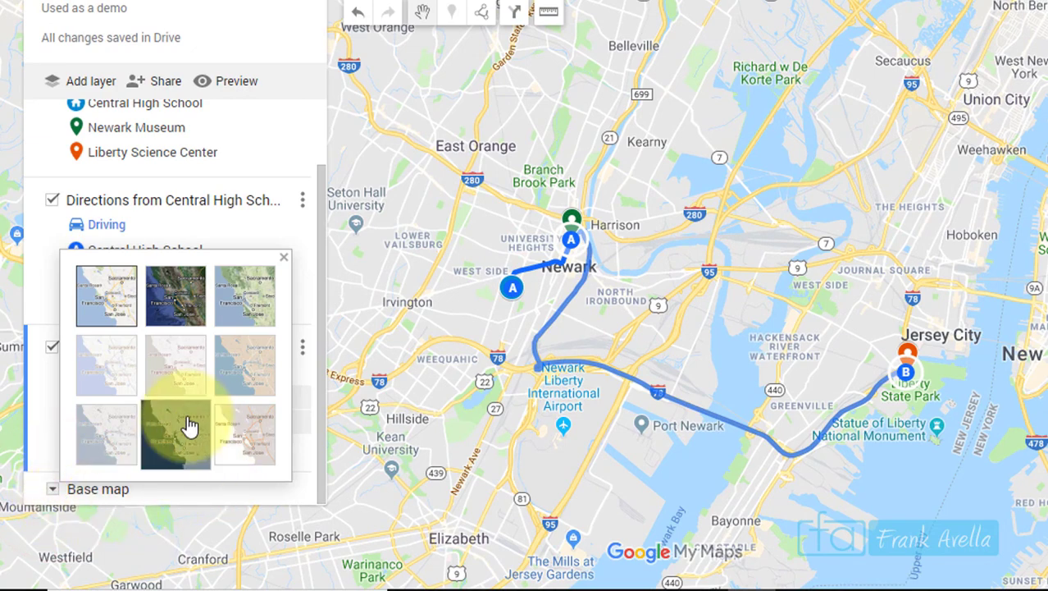
click(251, 298)
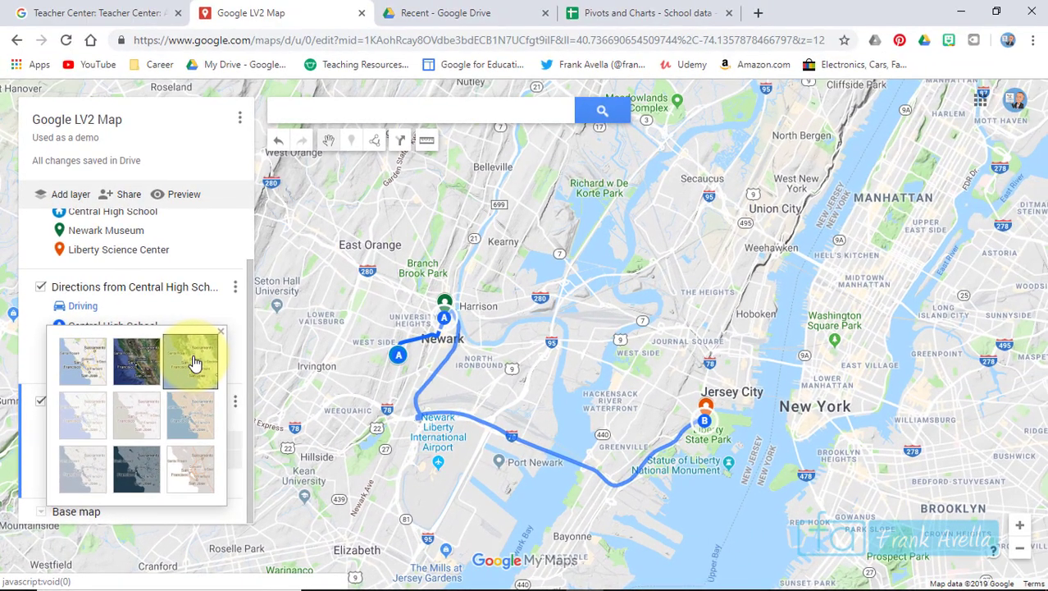
click(122, 374)
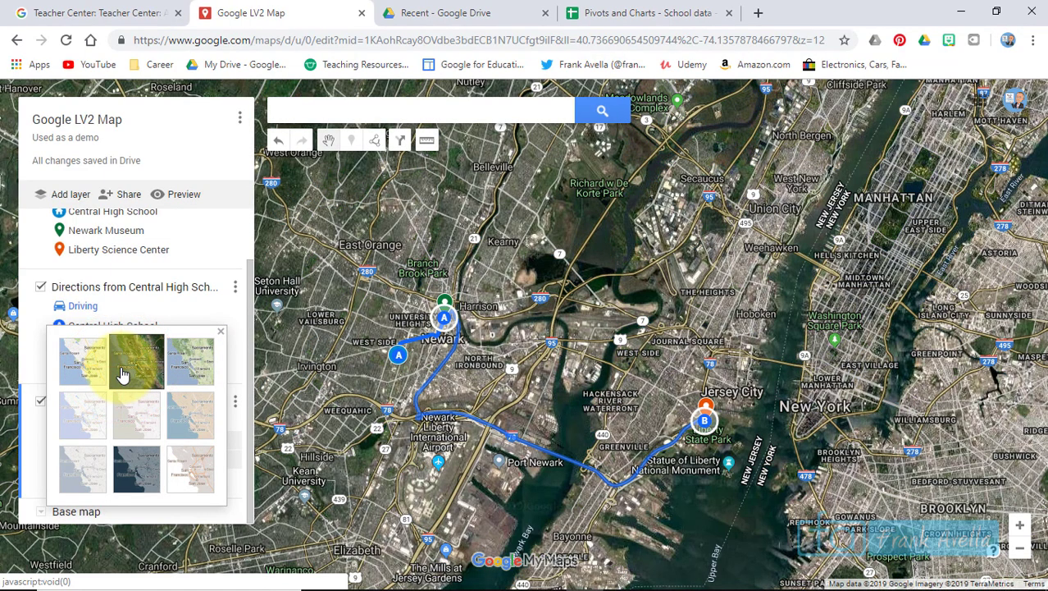
click(82, 425)
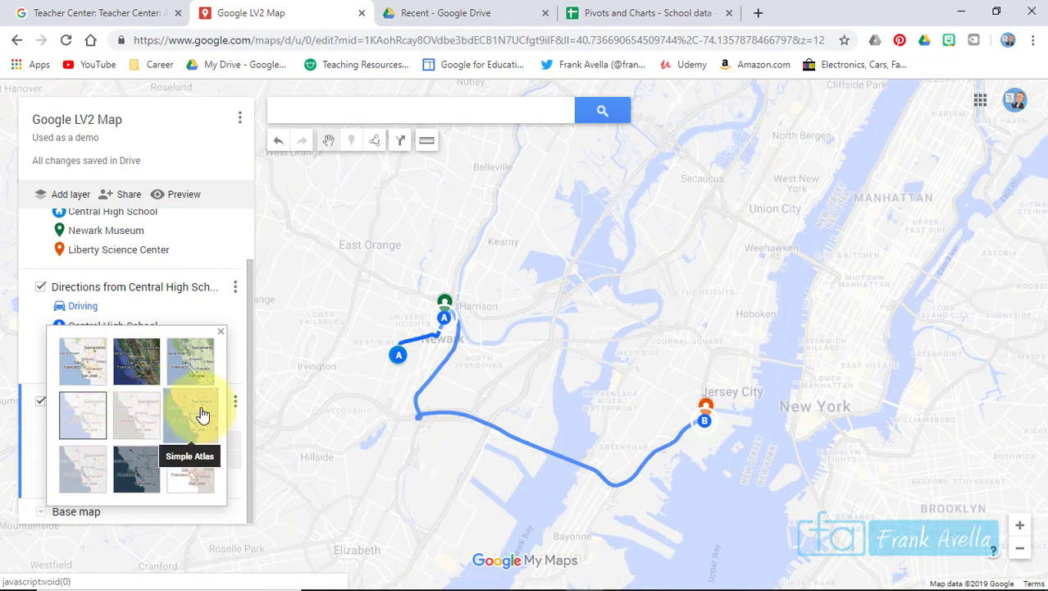
click(197, 410)
click(151, 466)
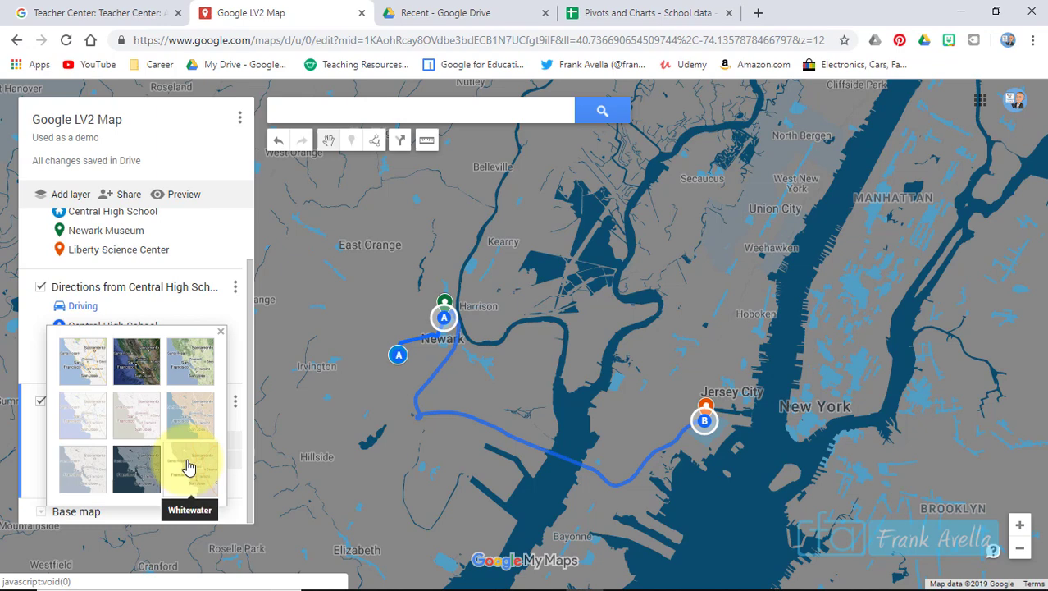
click(188, 466)
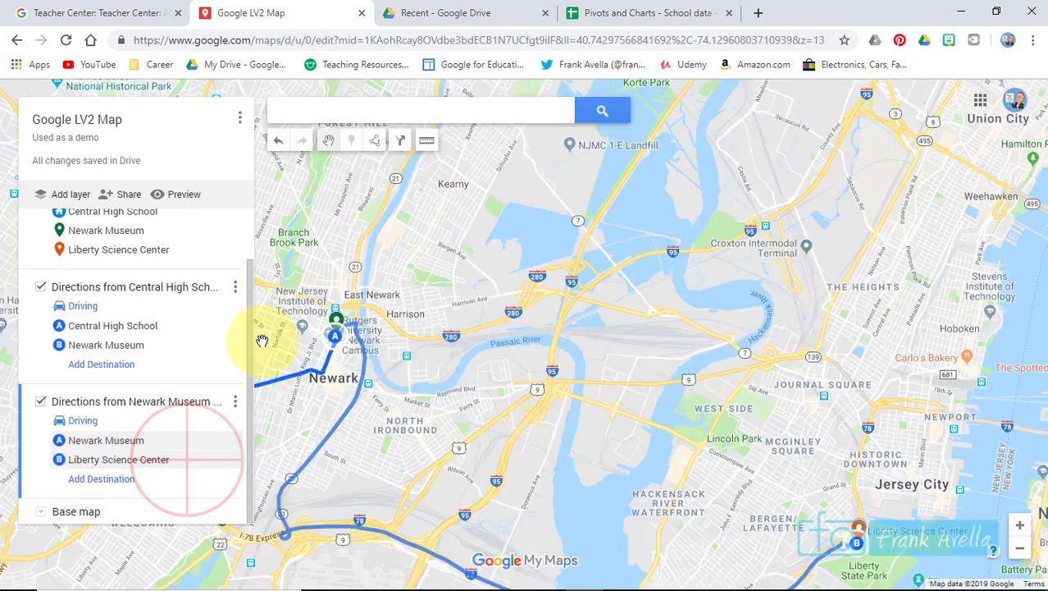
click(248, 373)
drag(248, 373, 257, 300)
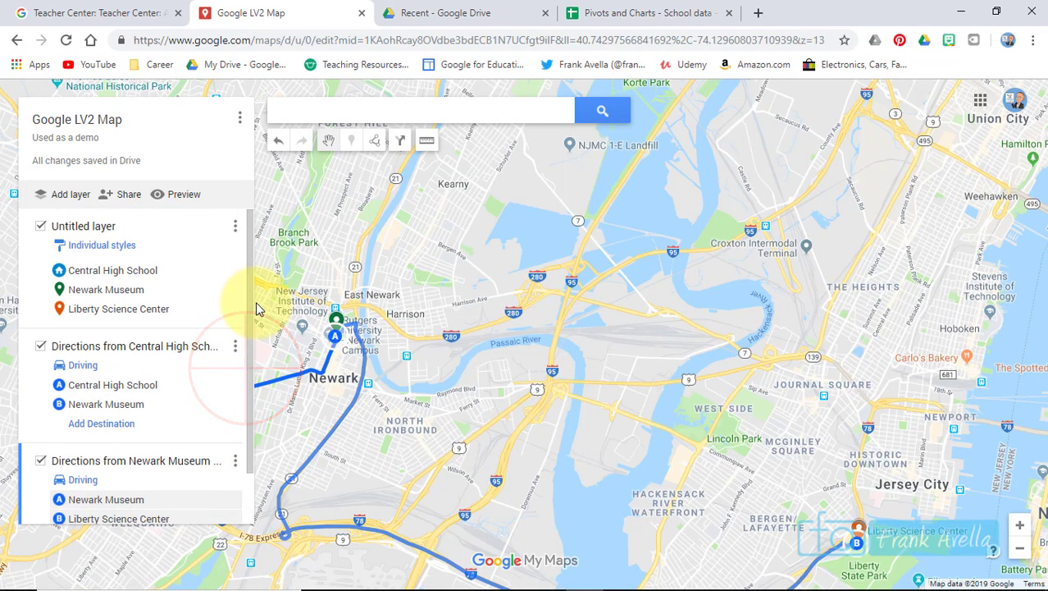
click(184, 195)
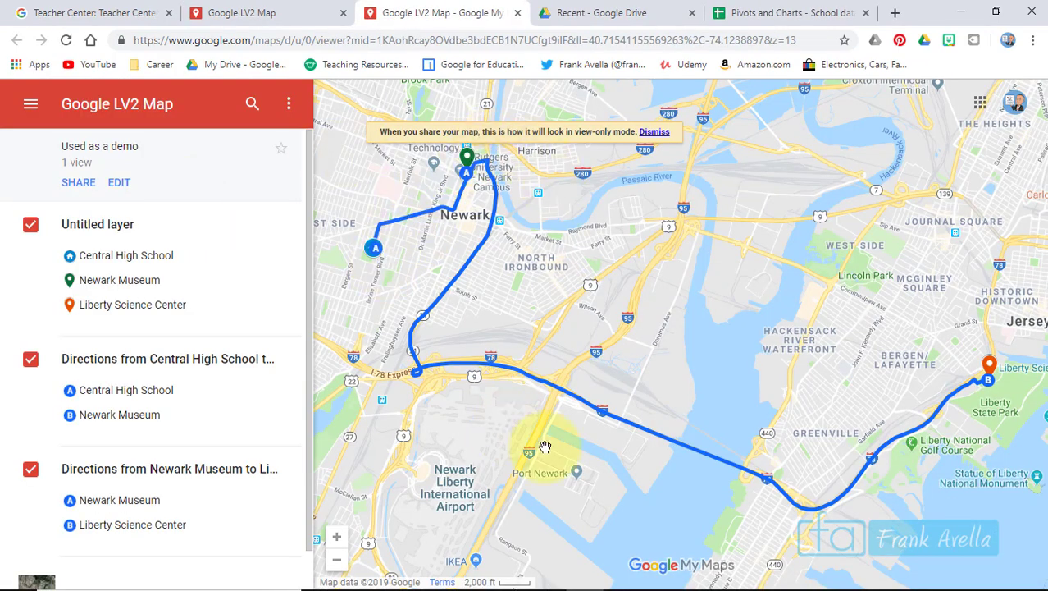
click(518, 13)
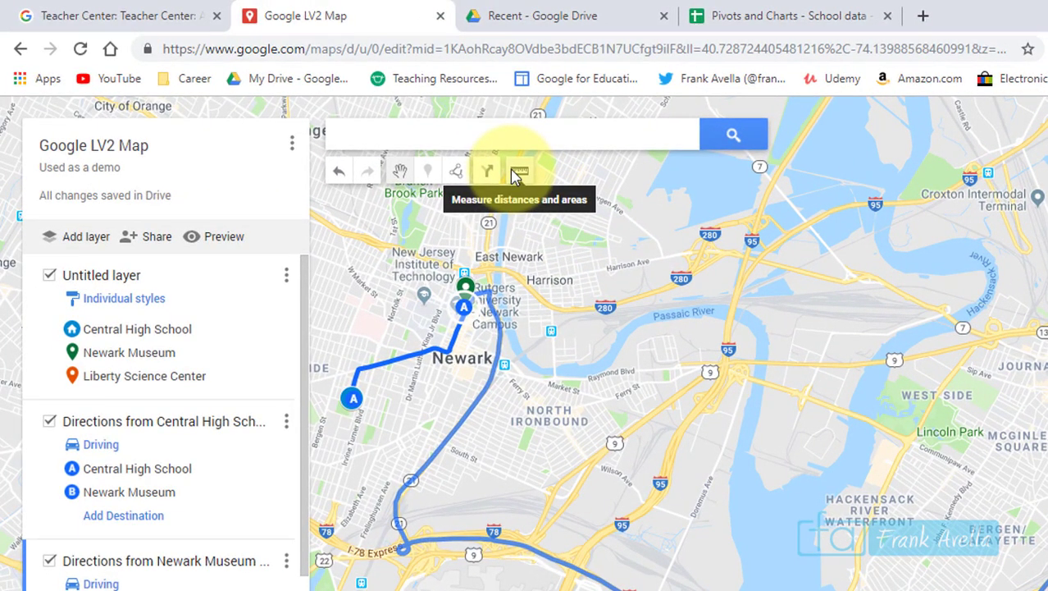
click(517, 174)
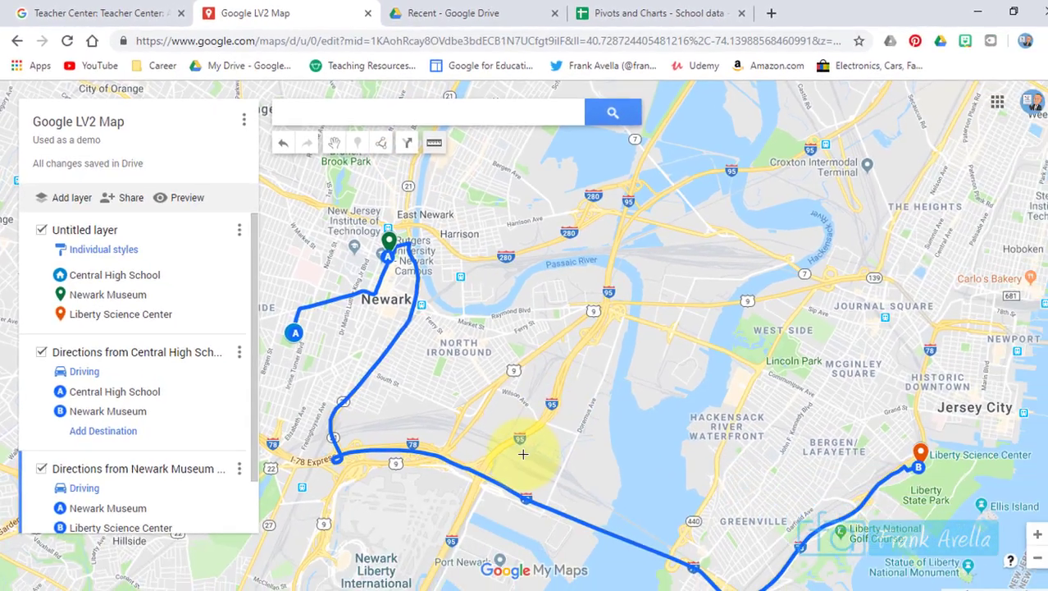
click(525, 457)
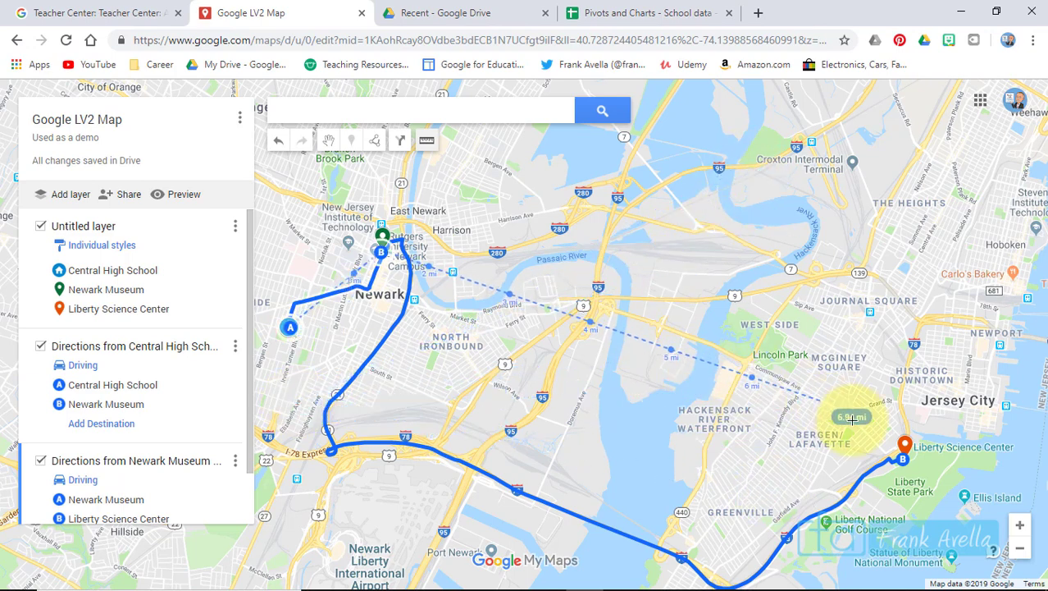
click(890, 456)
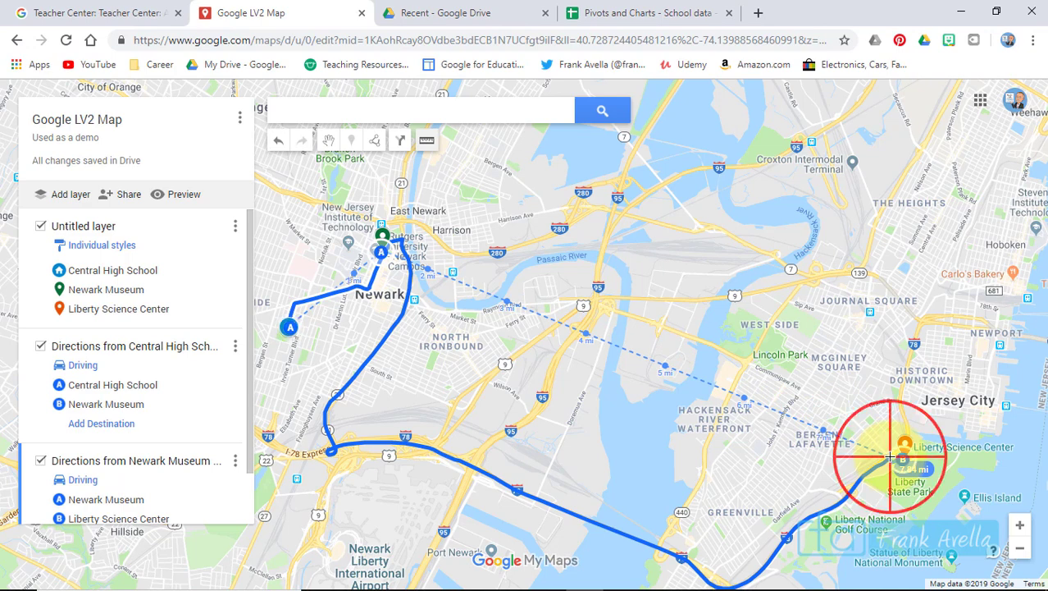
click(808, 343)
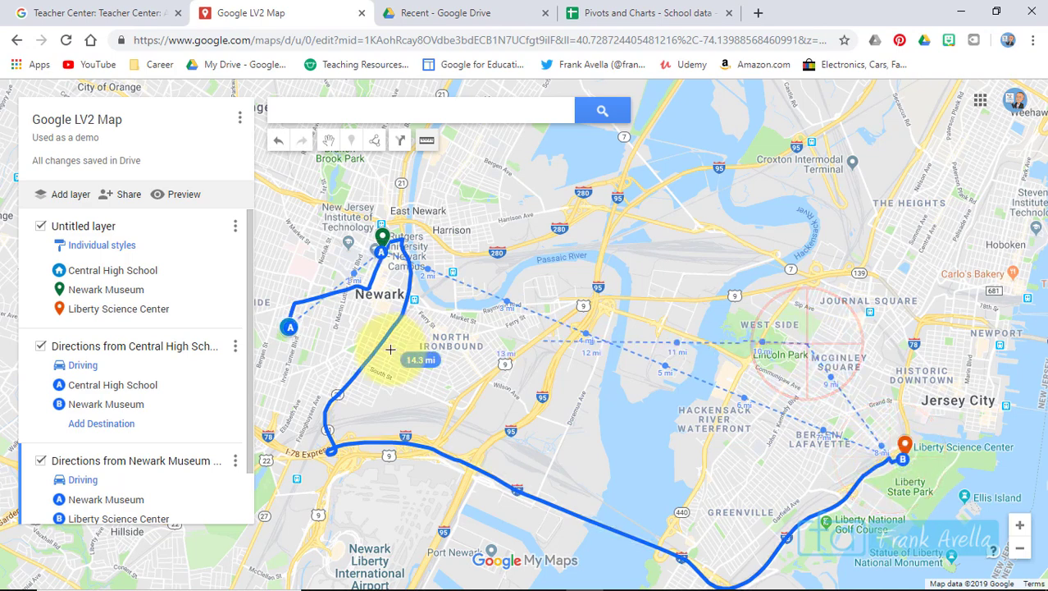
key(Escape)
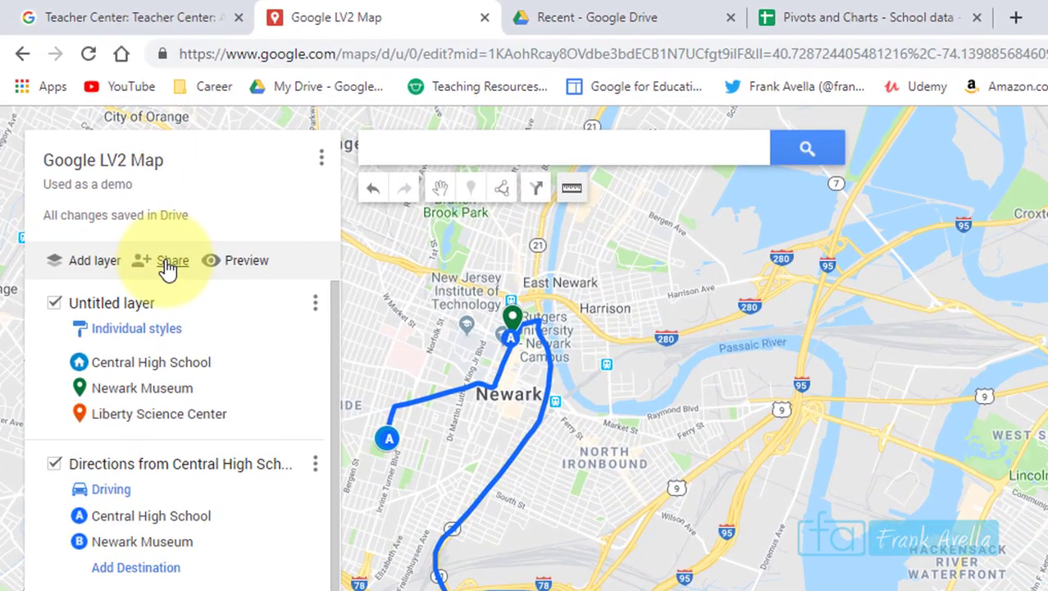
Invite the collaborator by name from the Share settings and send the invitation
click(159, 249)
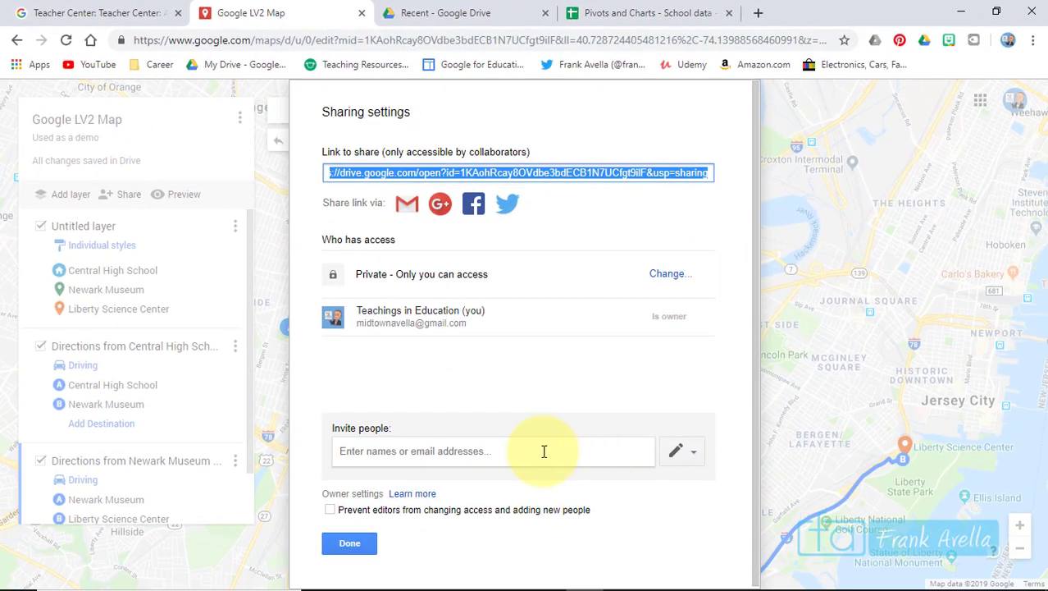
click(510, 452)
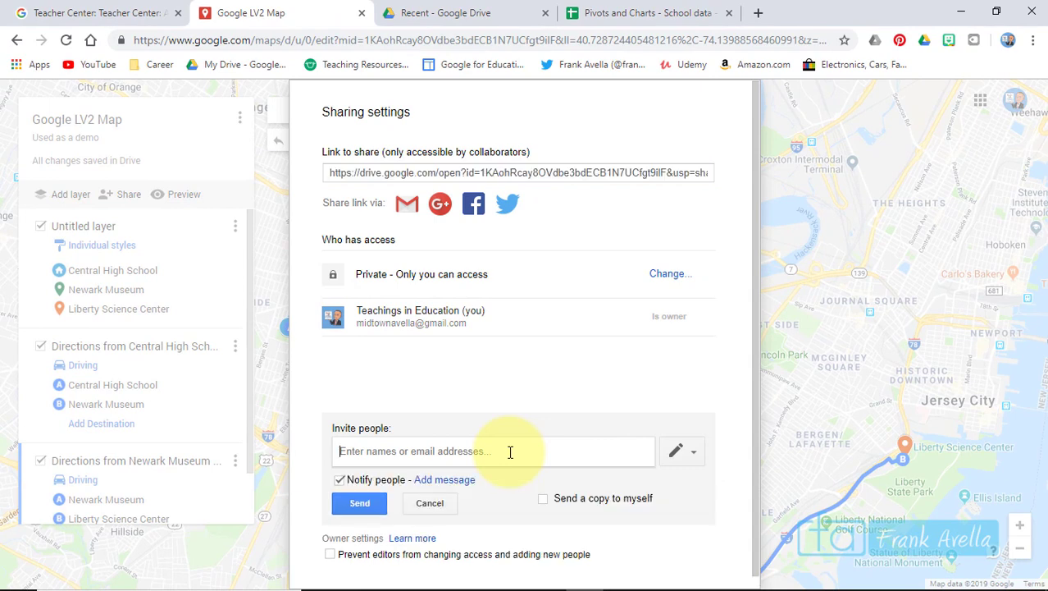
text(jeanin)
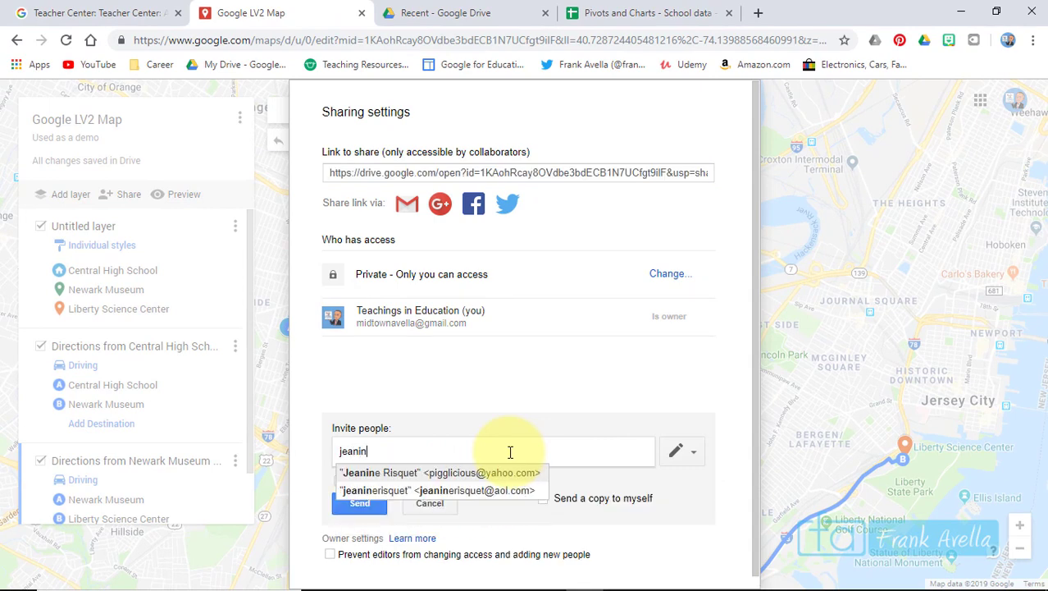
key(Return)
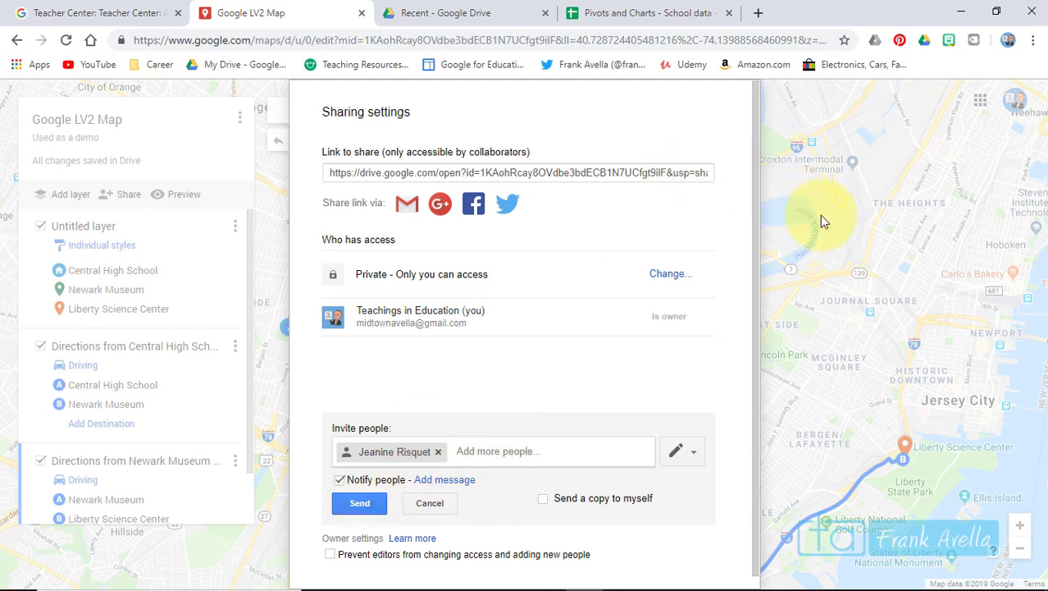
click(368, 504)
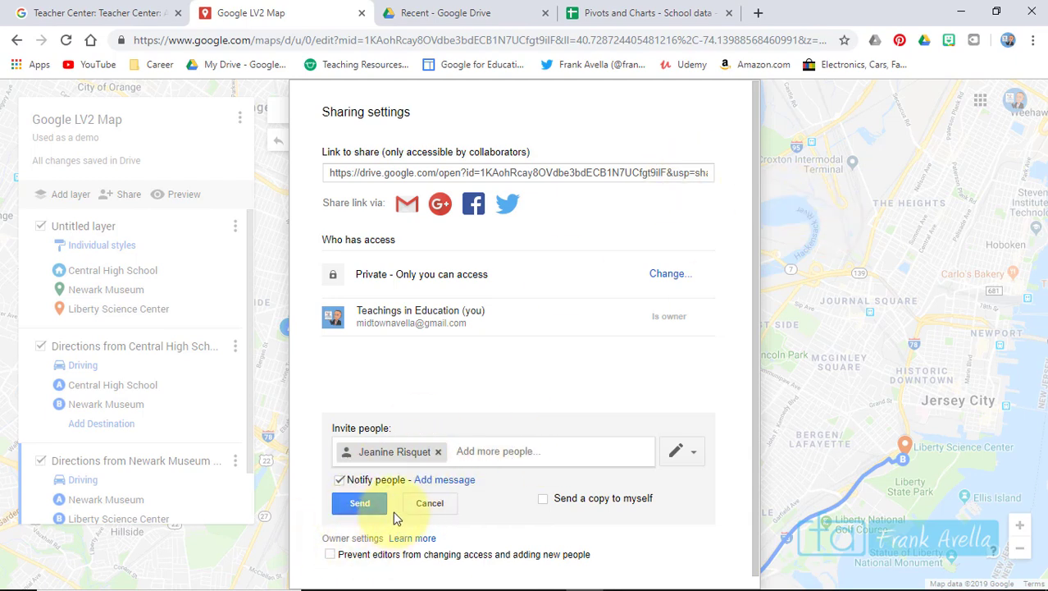